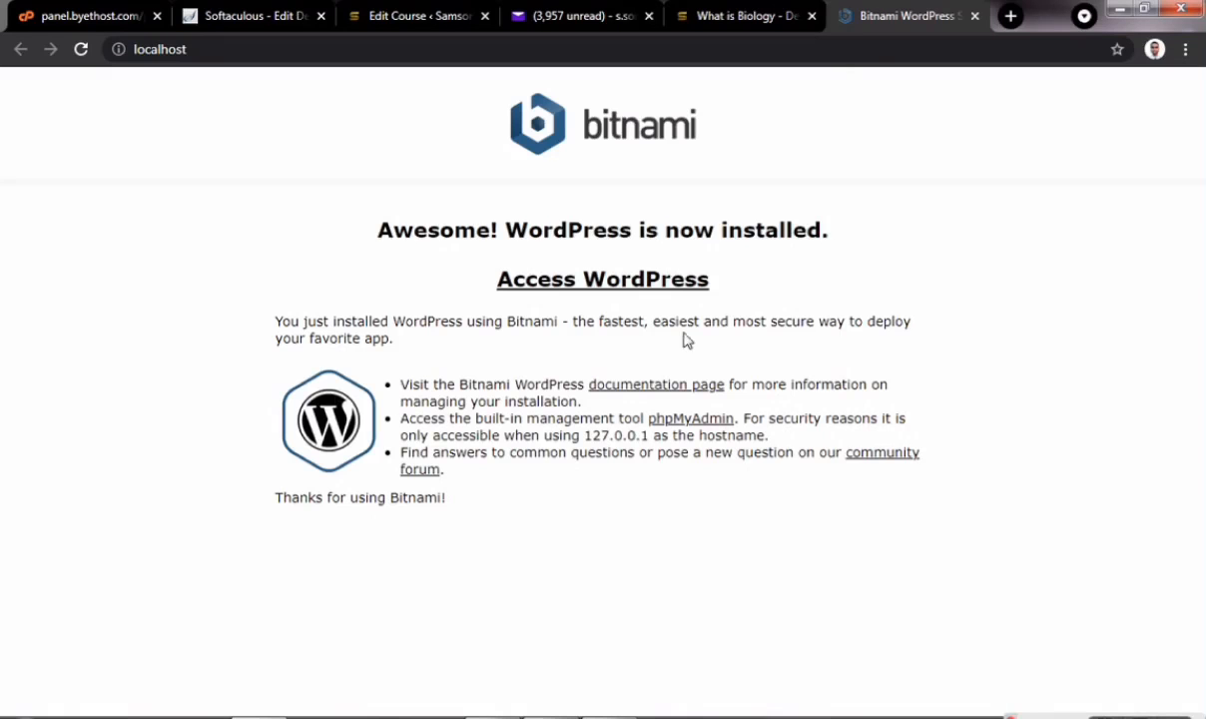
- Open the new local site, load localhost/wordpress/admin, and sign in with the saved username
click(613, 288)
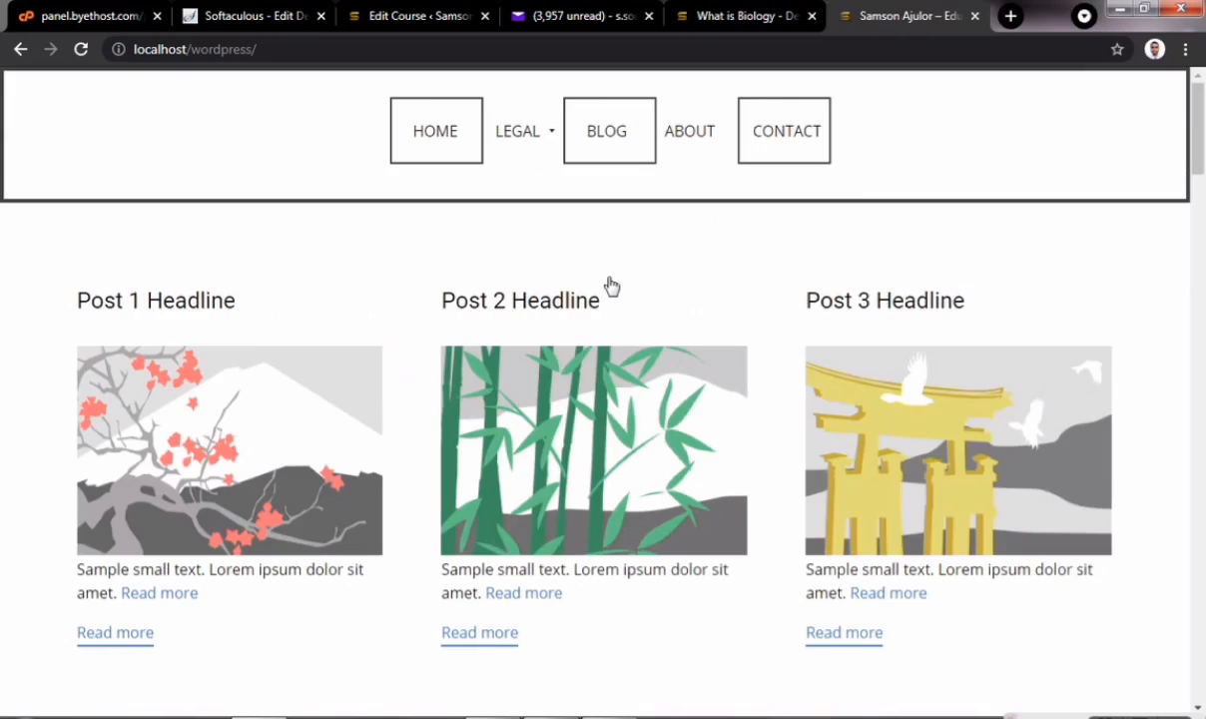
click(318, 50)
click(317, 50)
text(admin)
key(Return)
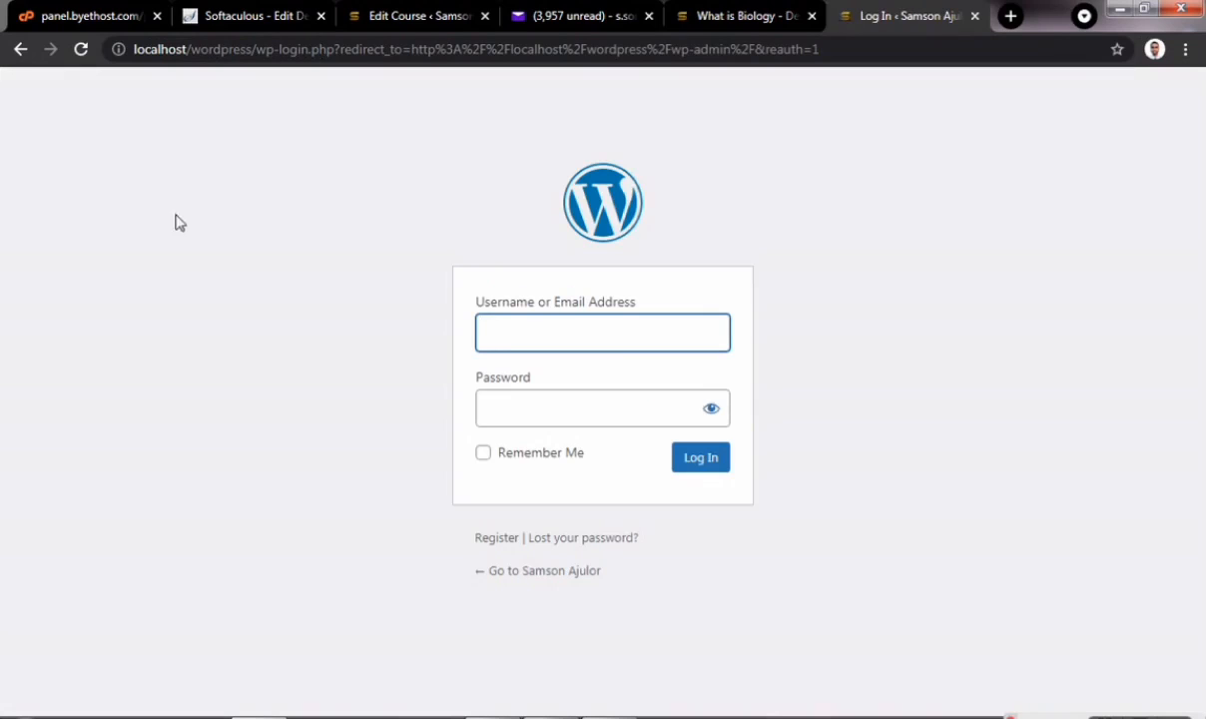
click(484, 331)
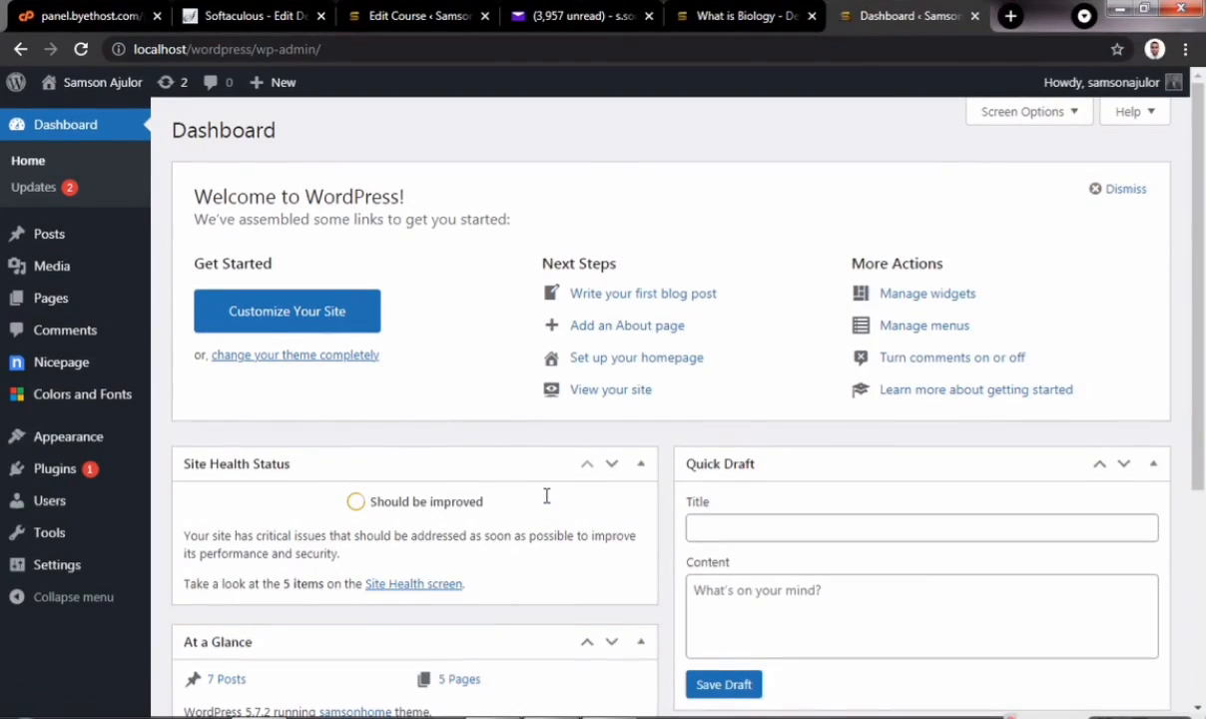
- Move all seven posts to the Trash with the Move to Trash bulk action
mouse_move(46, 237)
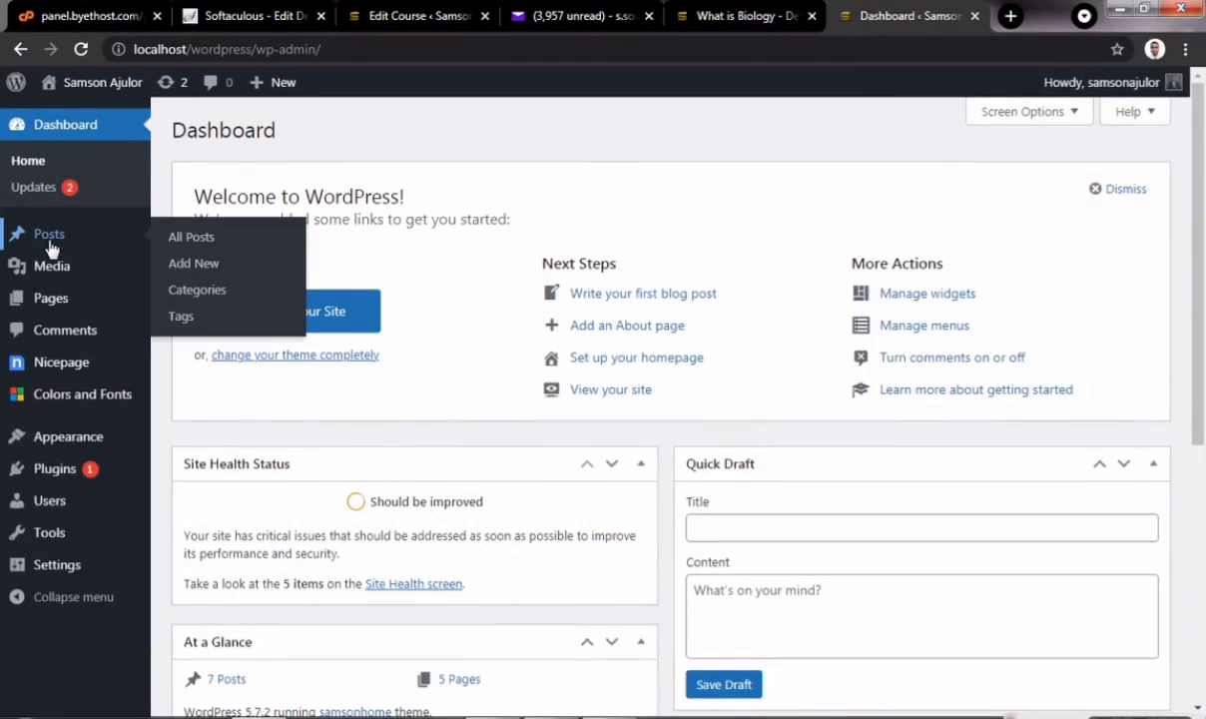
click(182, 239)
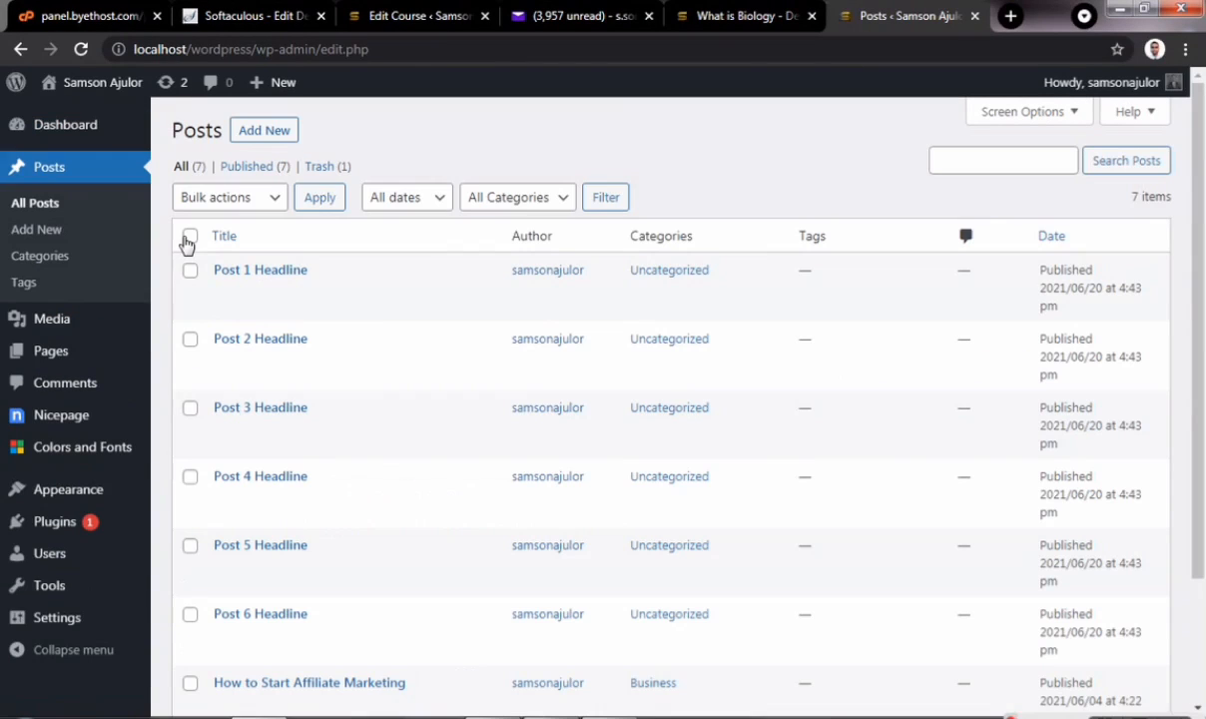
click(189, 237)
click(246, 204)
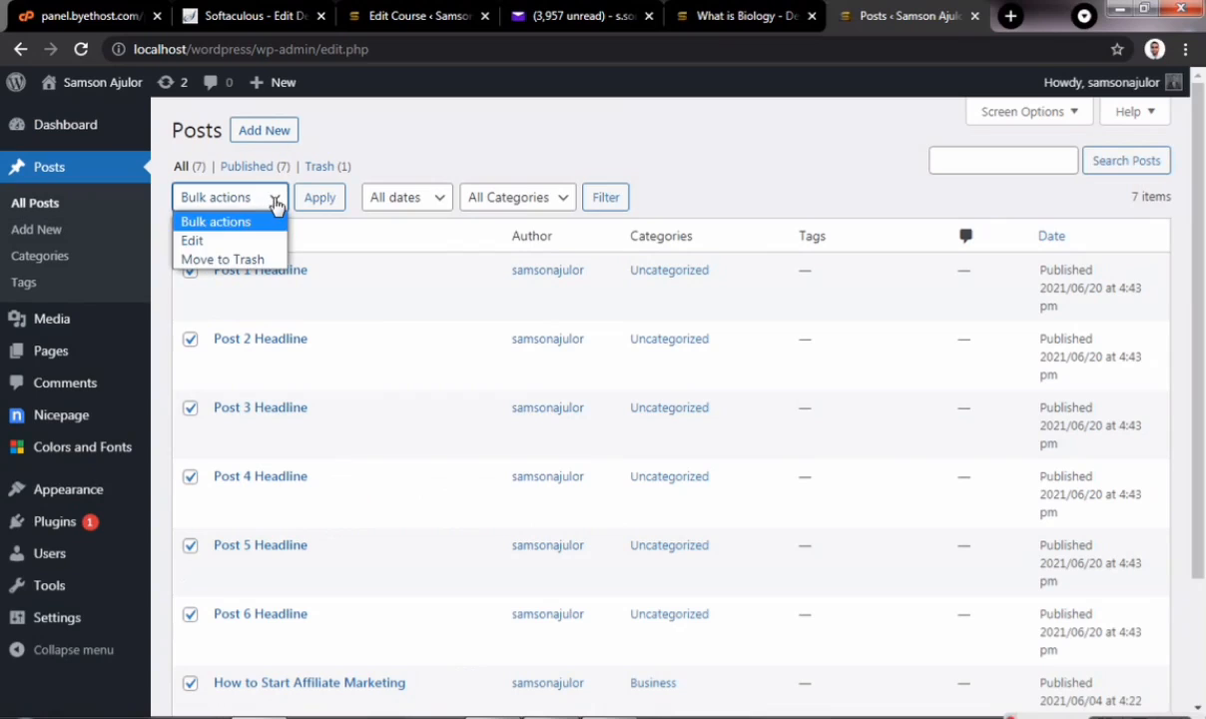
click(245, 261)
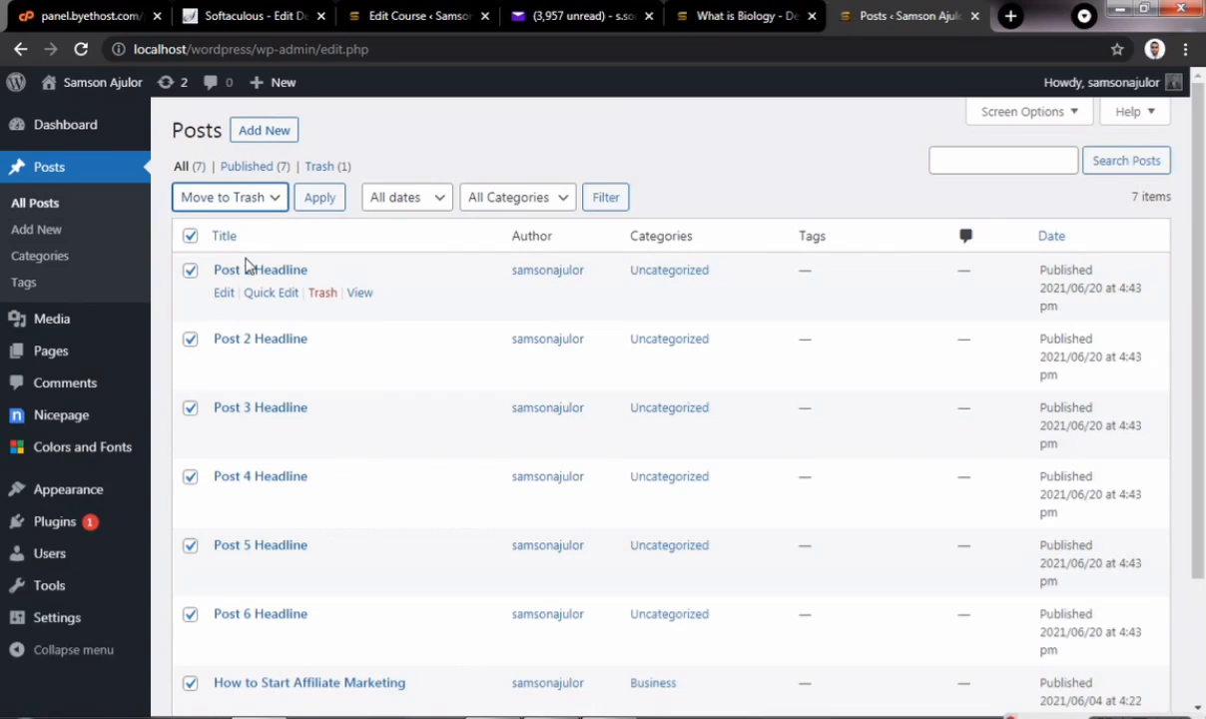
click(317, 198)
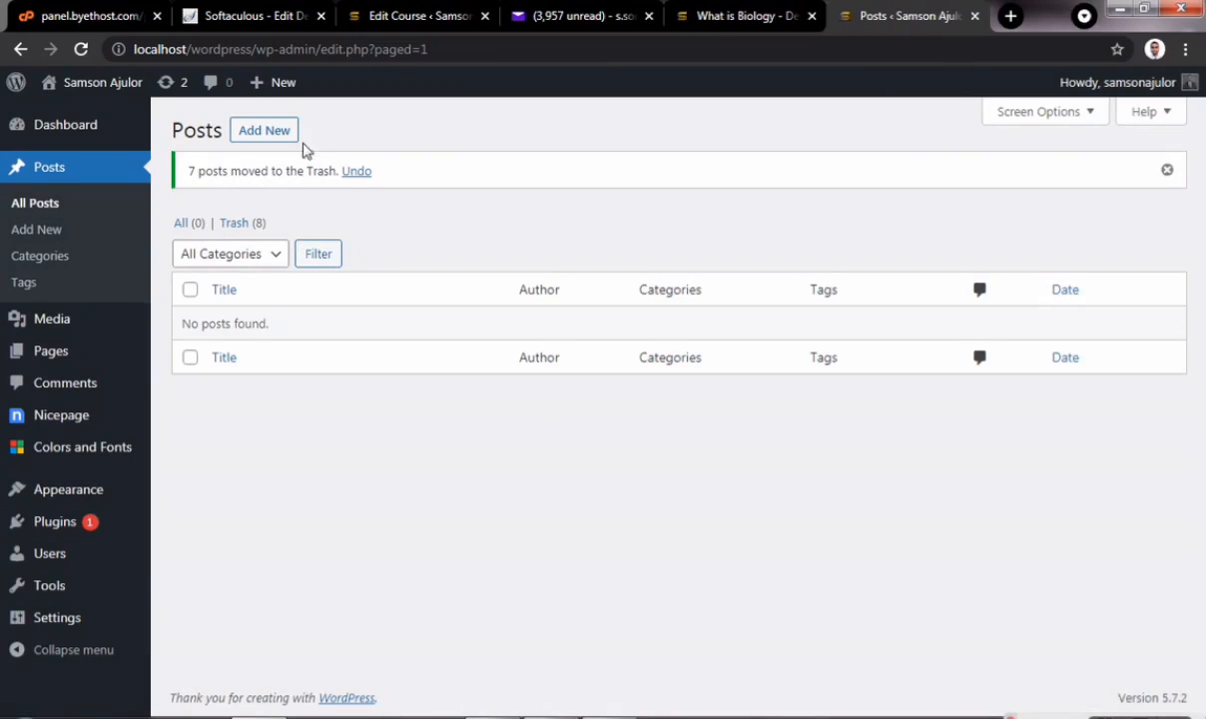
- Permanently delete all eight posts in the Trash
click(237, 226)
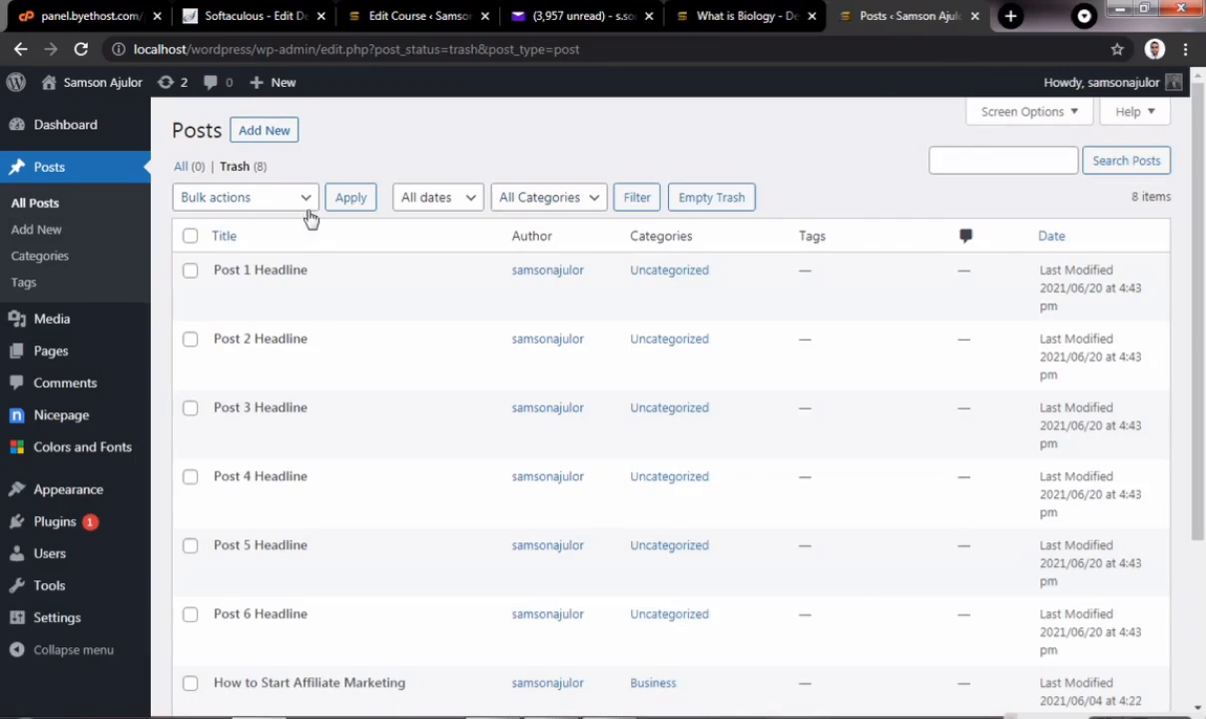
click(190, 236)
click(278, 198)
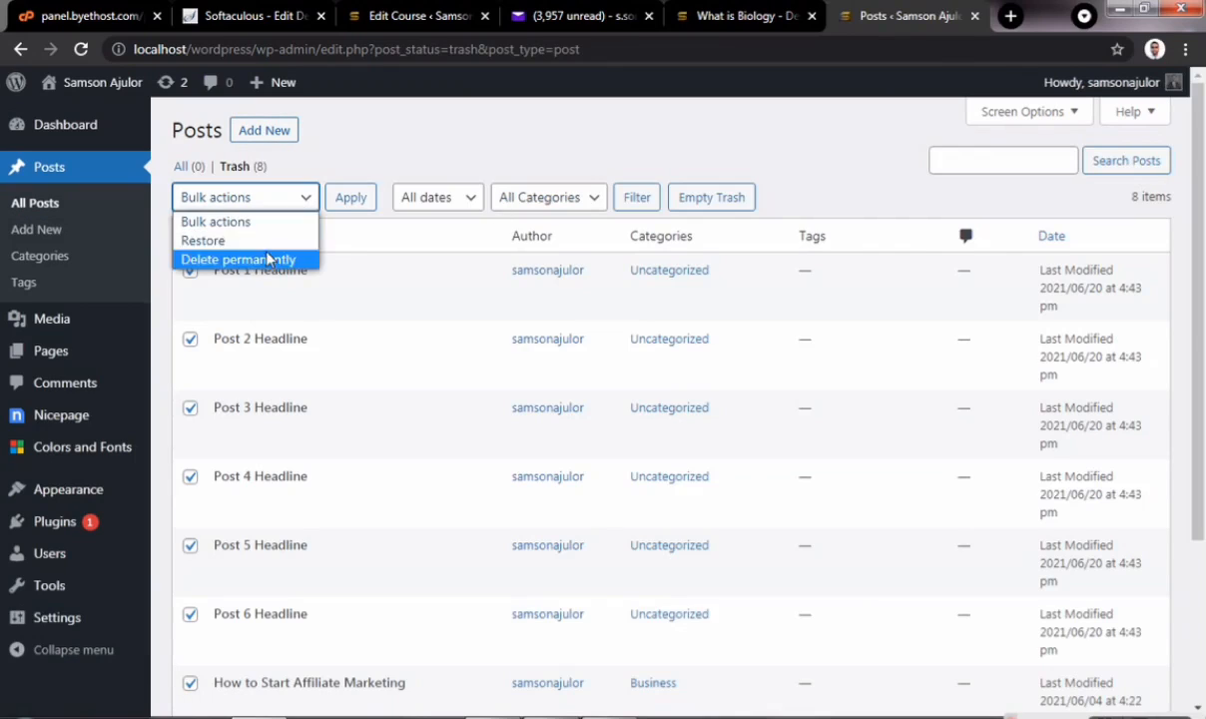
click(267, 260)
click(346, 202)
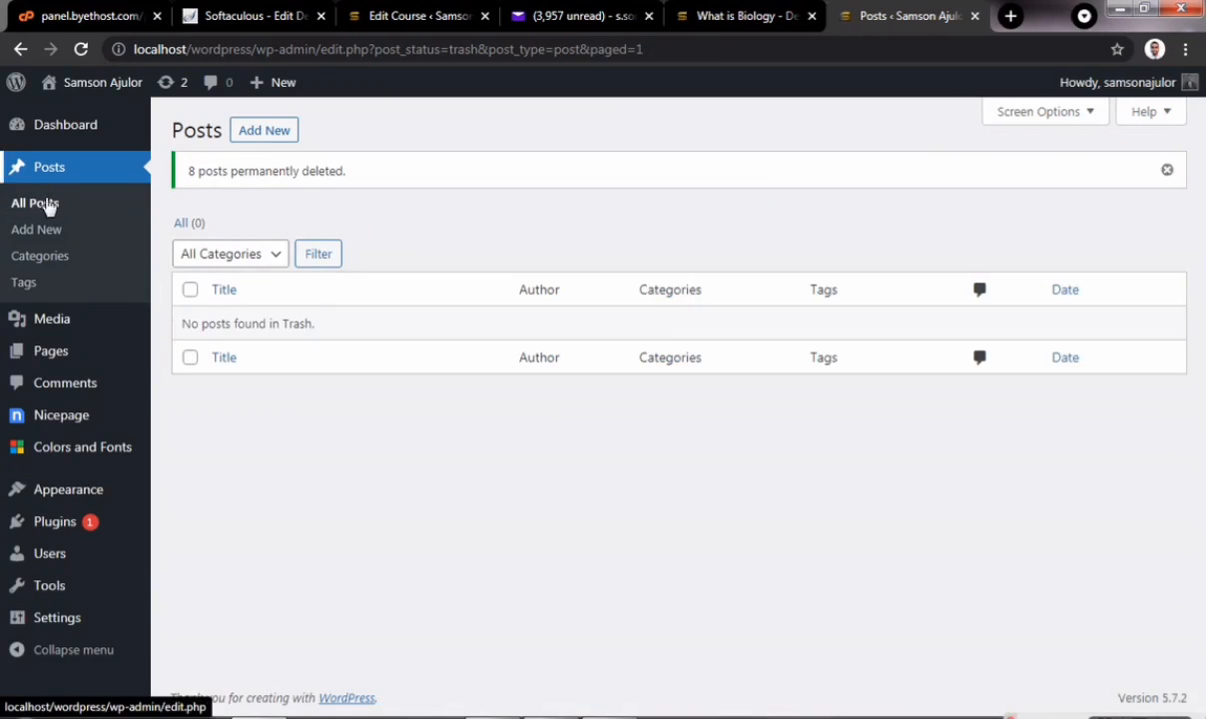
click(50, 353)
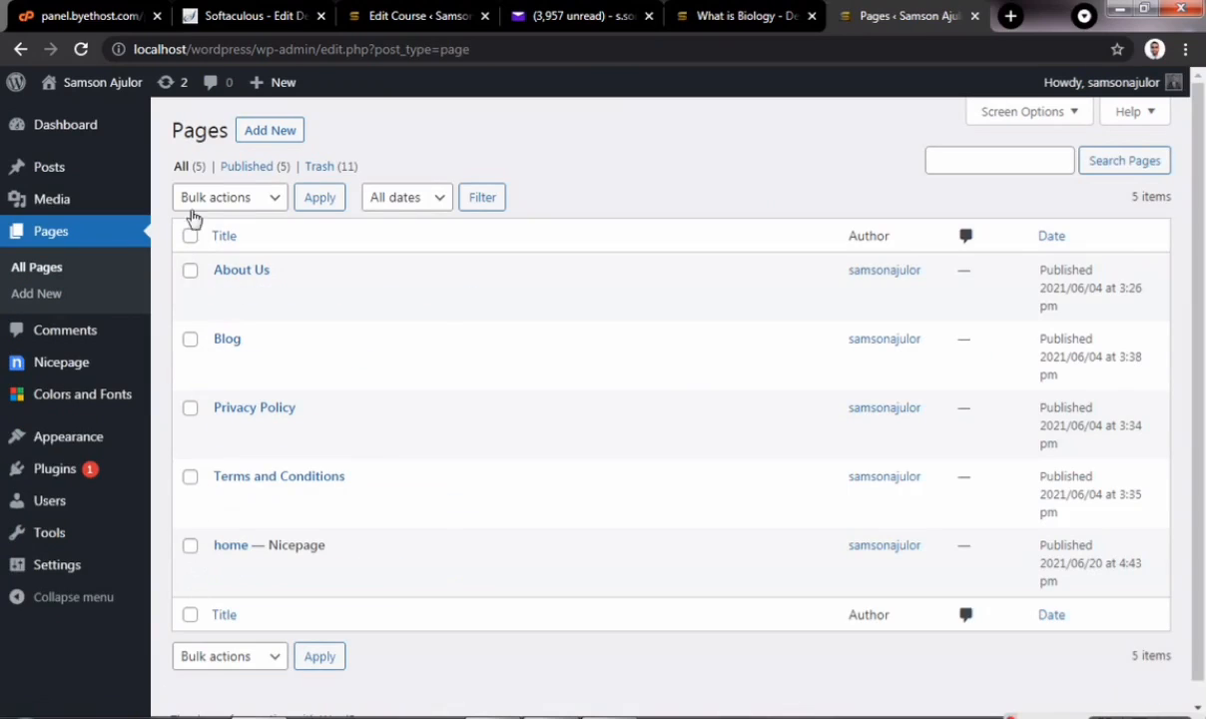
- Move all five pages to the Trash with the Move to Trash bulk action
click(189, 236)
click(268, 198)
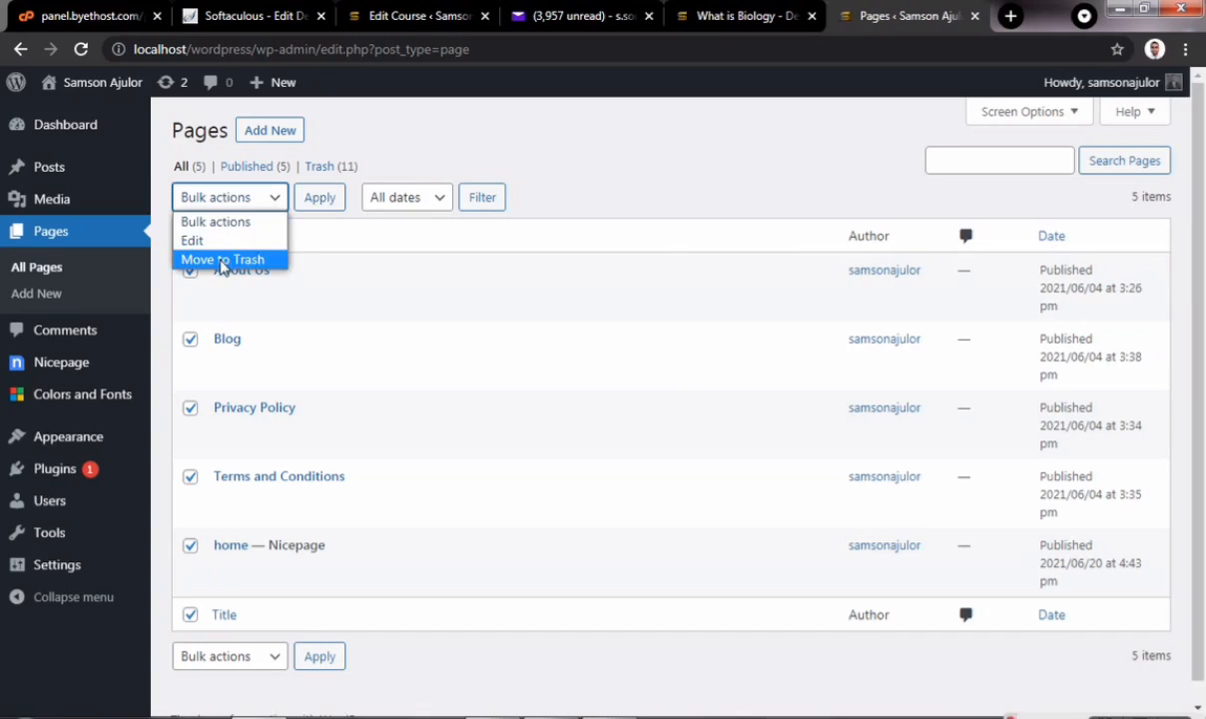
click(223, 259)
click(312, 204)
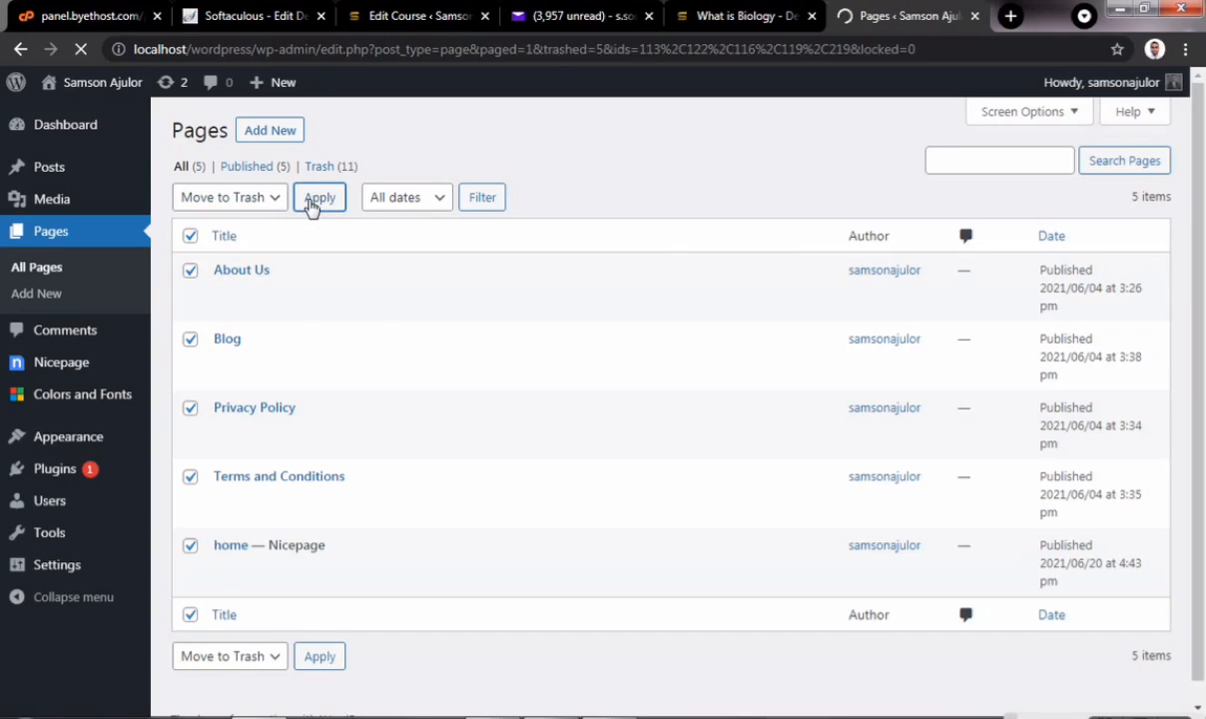
- Permanently delete all 16 pages in the Trash
click(236, 225)
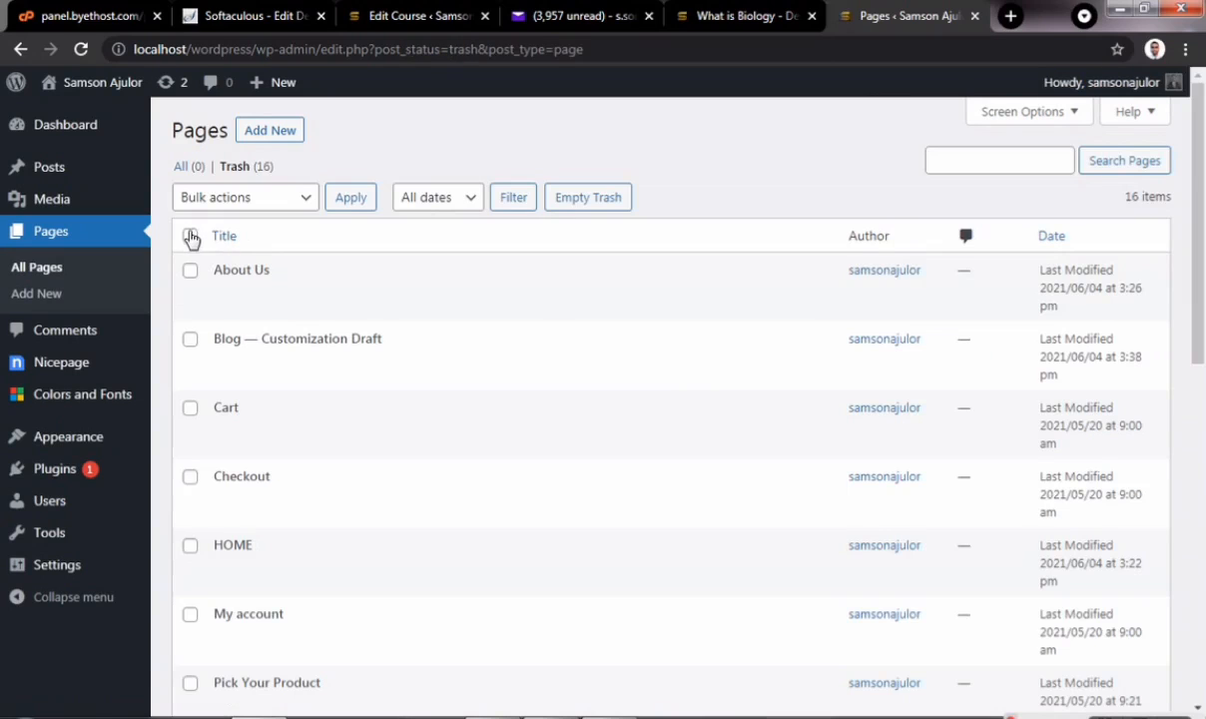
click(189, 236)
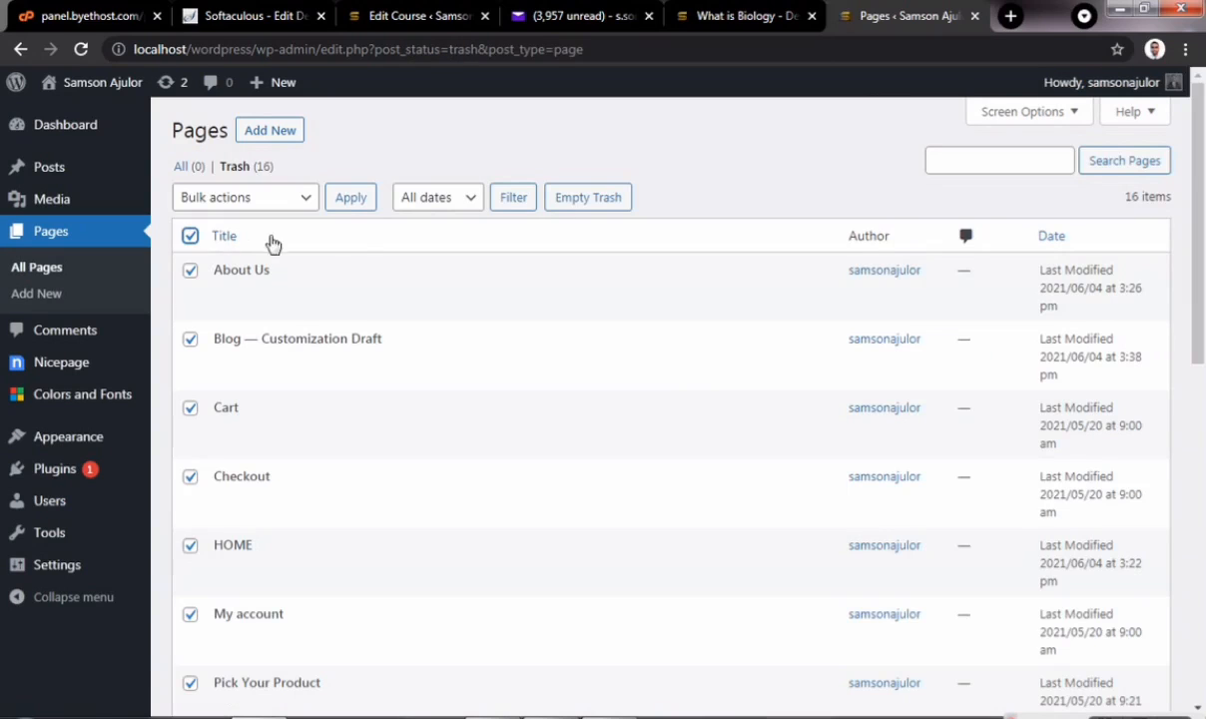
click(299, 198)
click(283, 261)
click(350, 198)
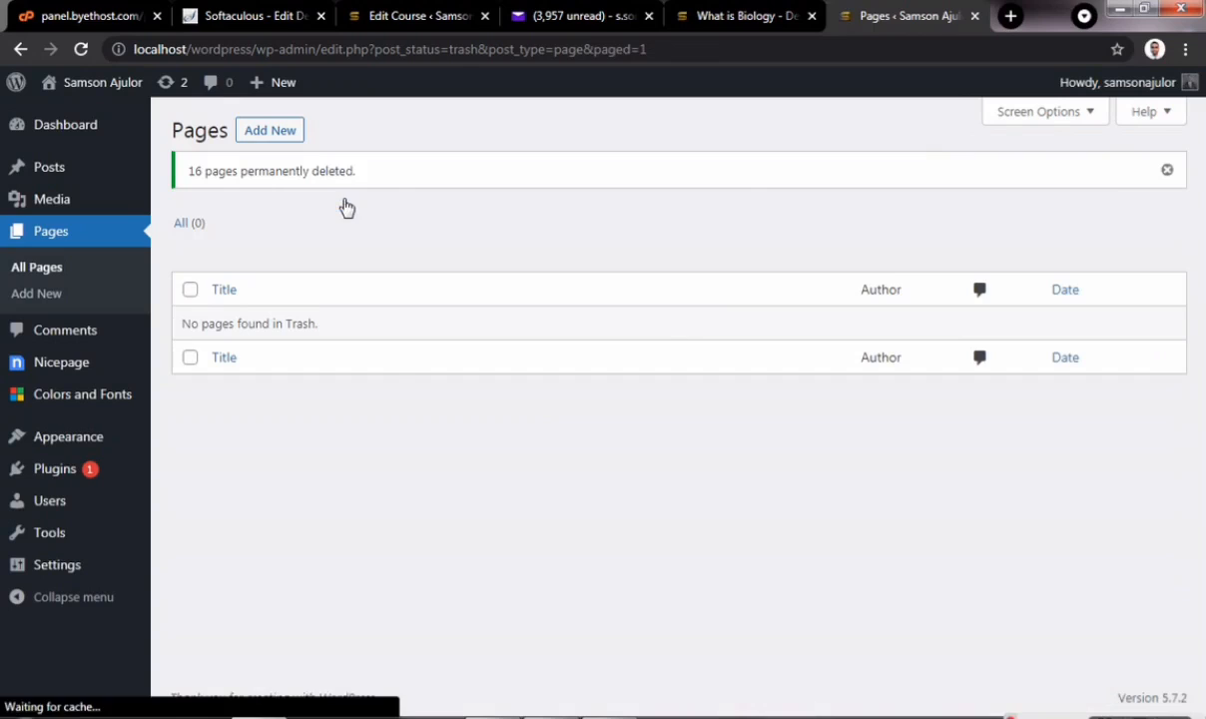
mouse_move(60, 371)
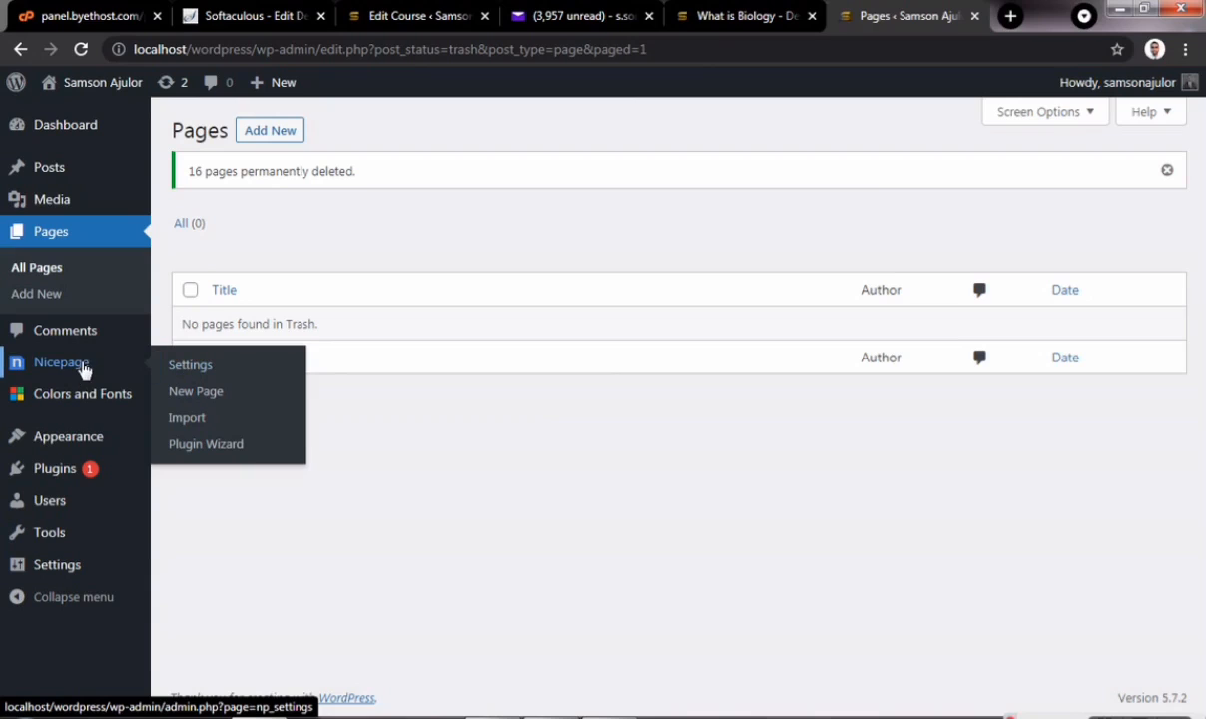
- Deactivate the Astra Widgets and Nicepage plugins with a bulk action
click(66, 477)
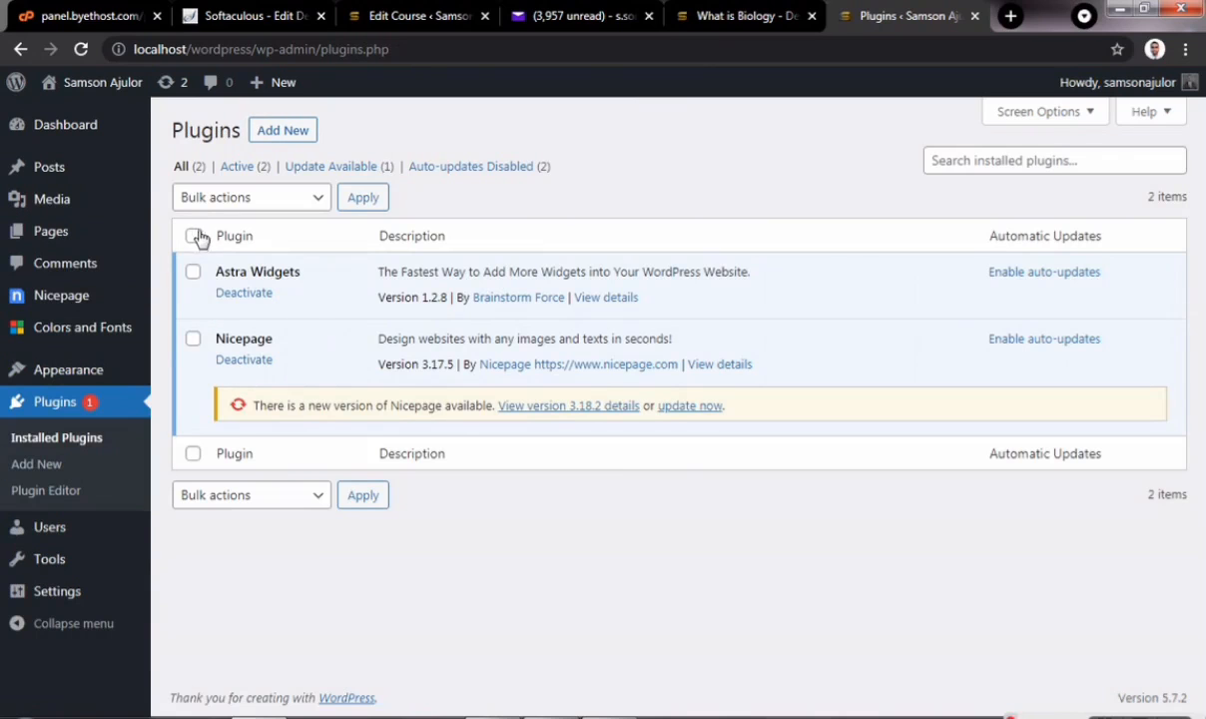
click(192, 235)
click(305, 197)
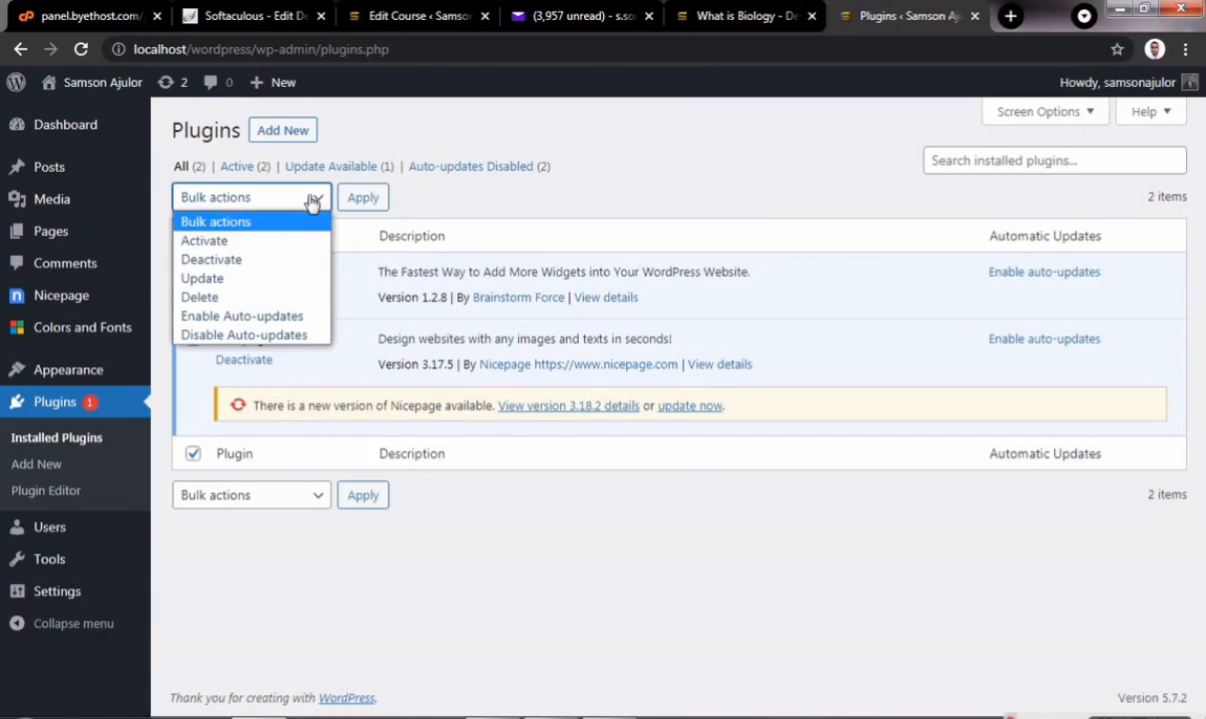
click(225, 260)
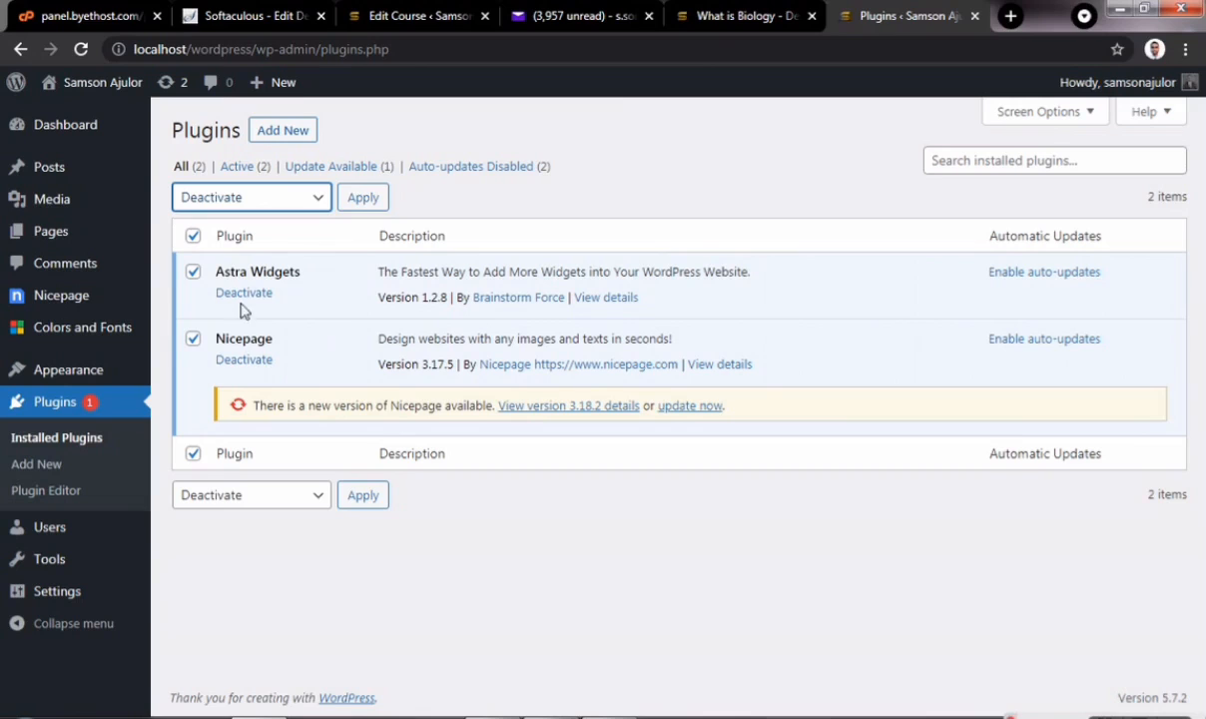
click(358, 197)
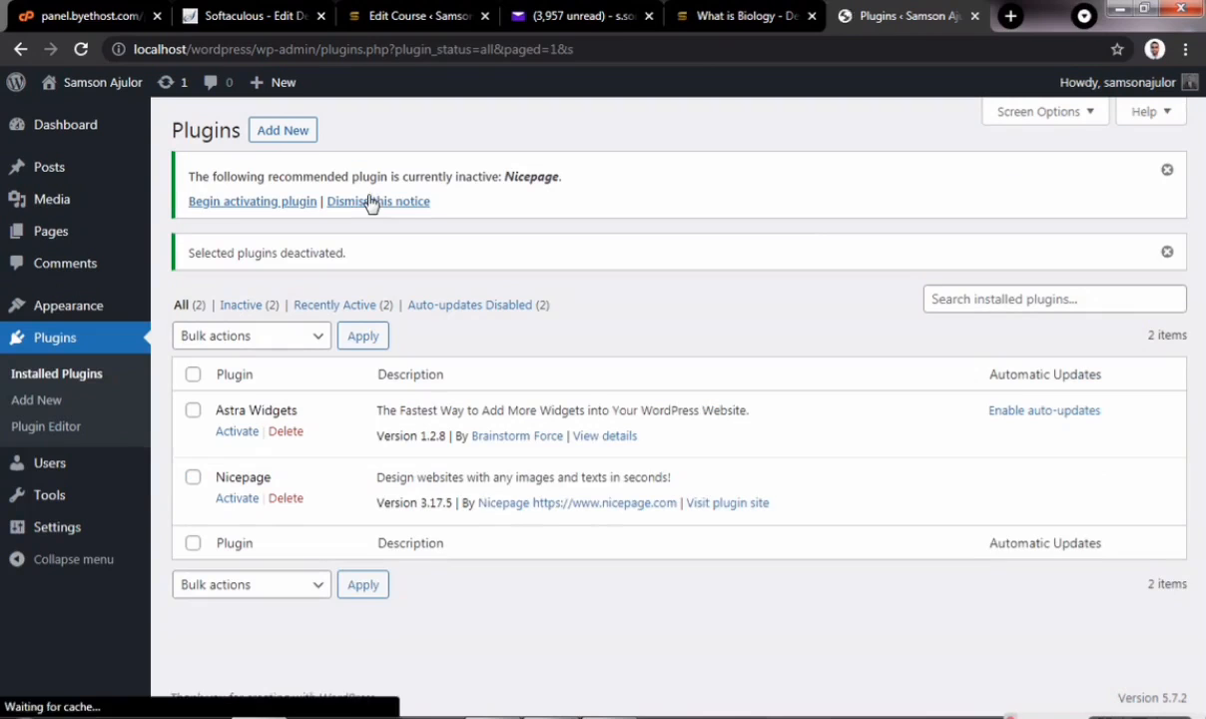
- Bulk-delete both deactivated plugins, confirm the deletion, and go to Appearance > Themes
click(193, 374)
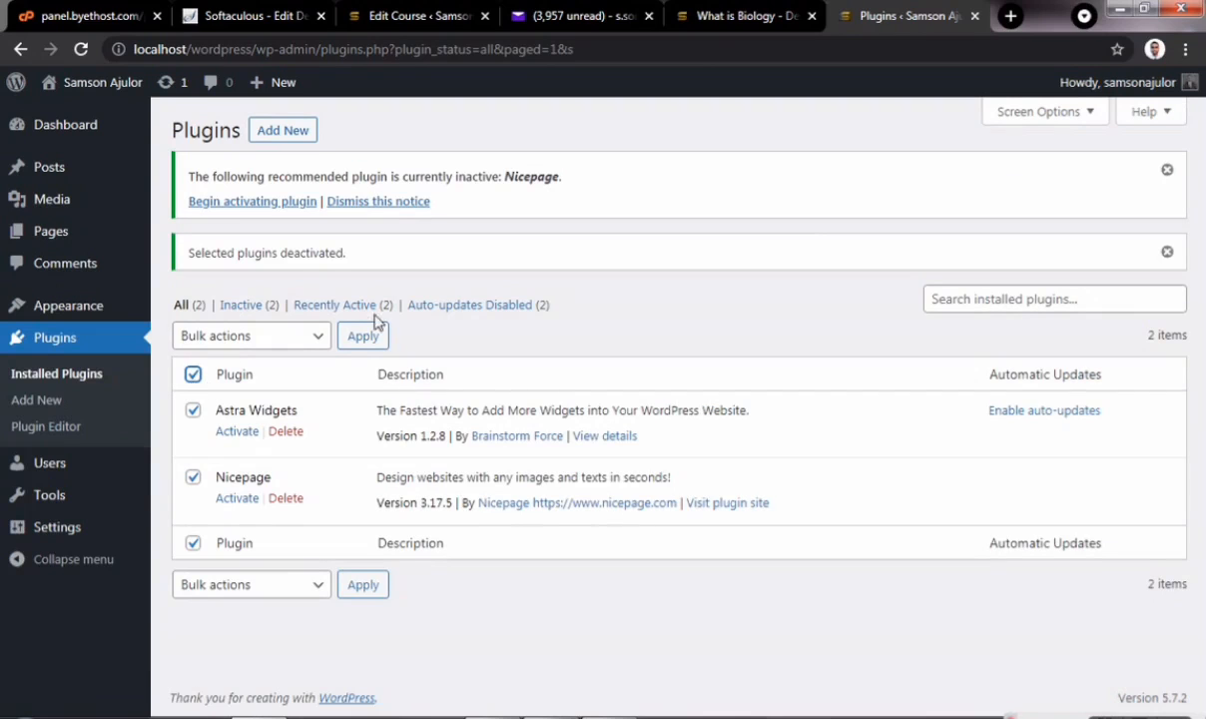
click(305, 336)
click(255, 436)
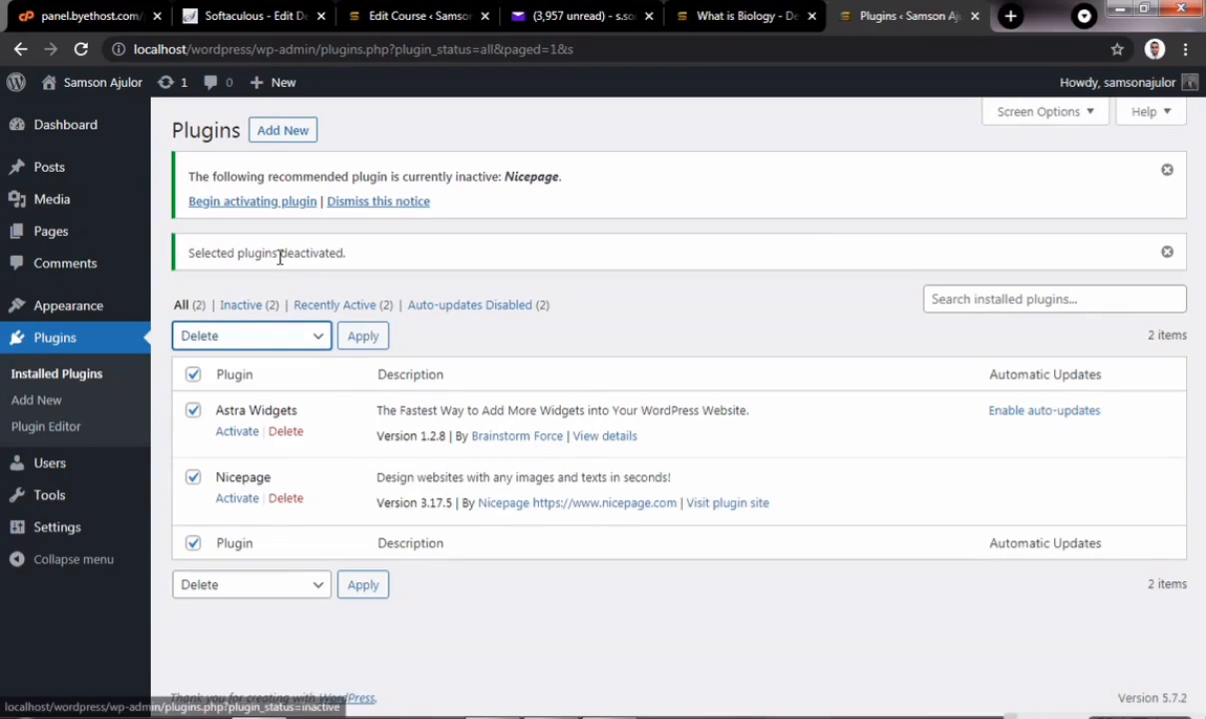
click(361, 337)
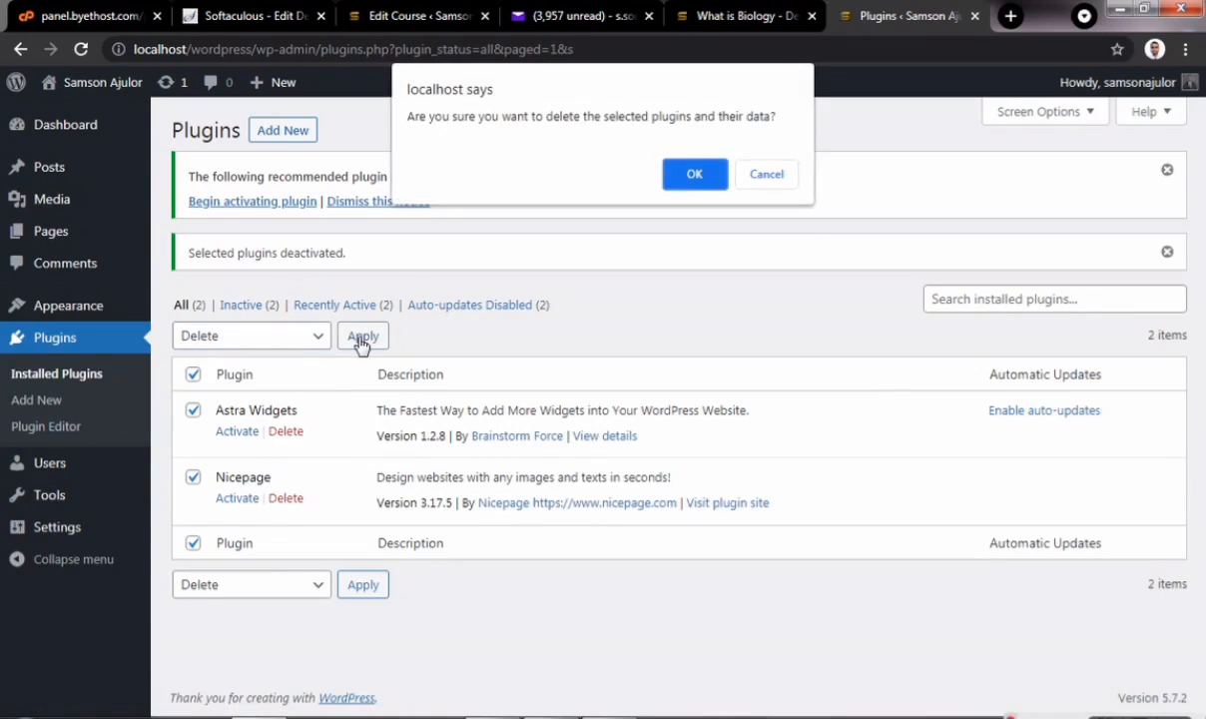
click(688, 173)
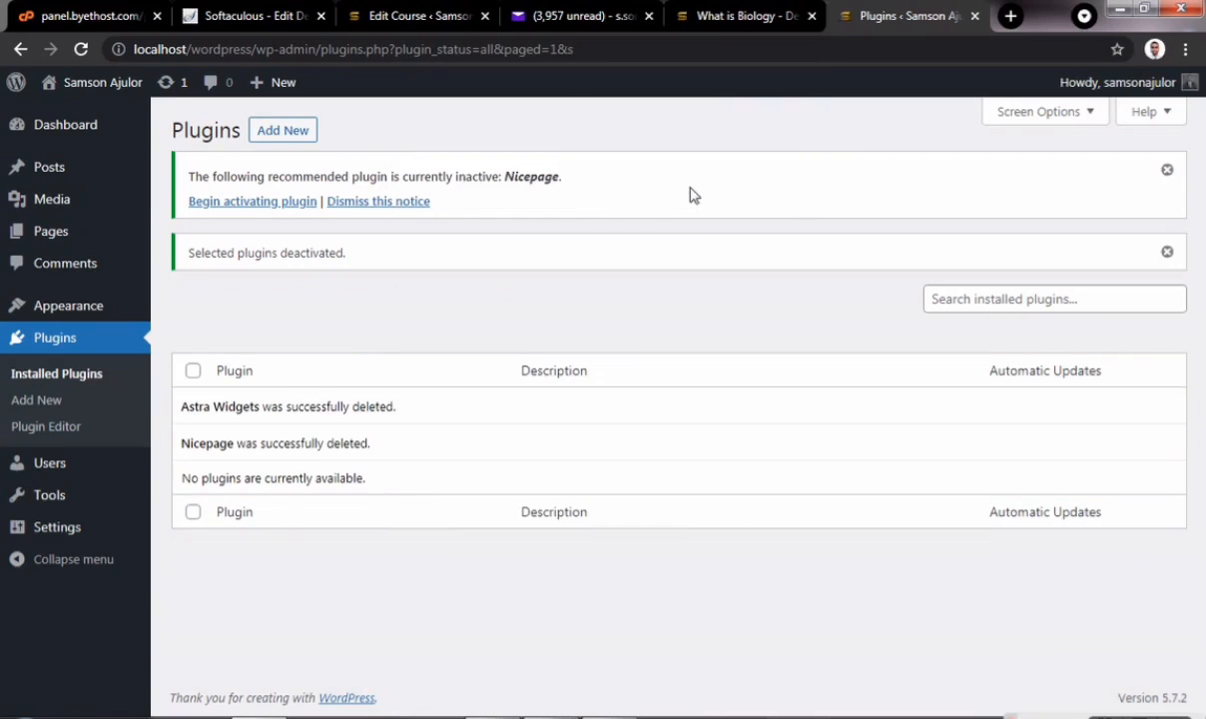
mouse_move(129, 308)
click(183, 313)
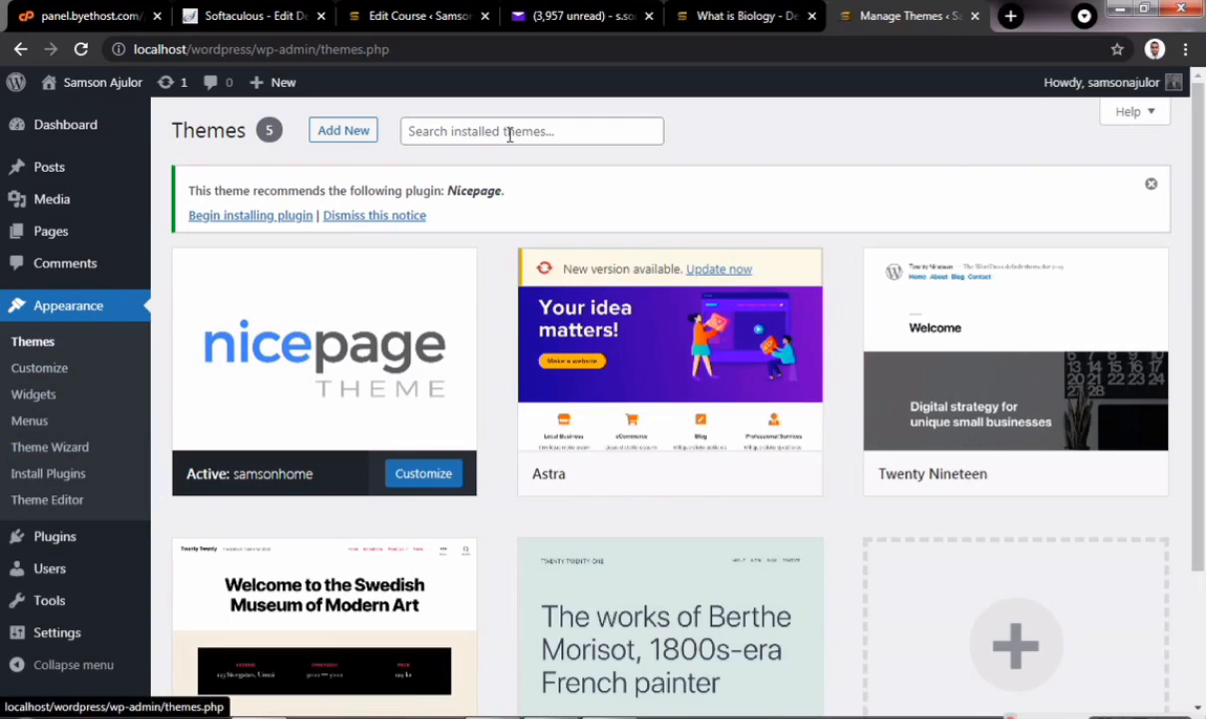
- Search the theme directory for 'astra' and activate the Astra theme
click(337, 133)
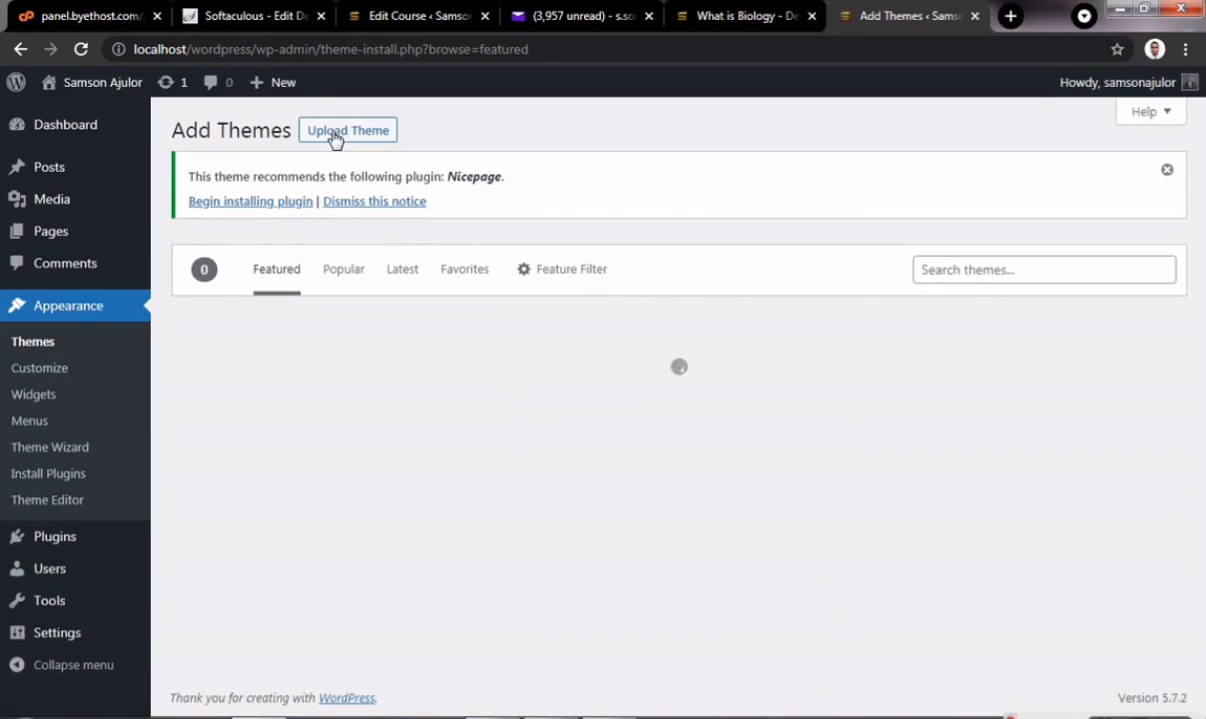
click(966, 272)
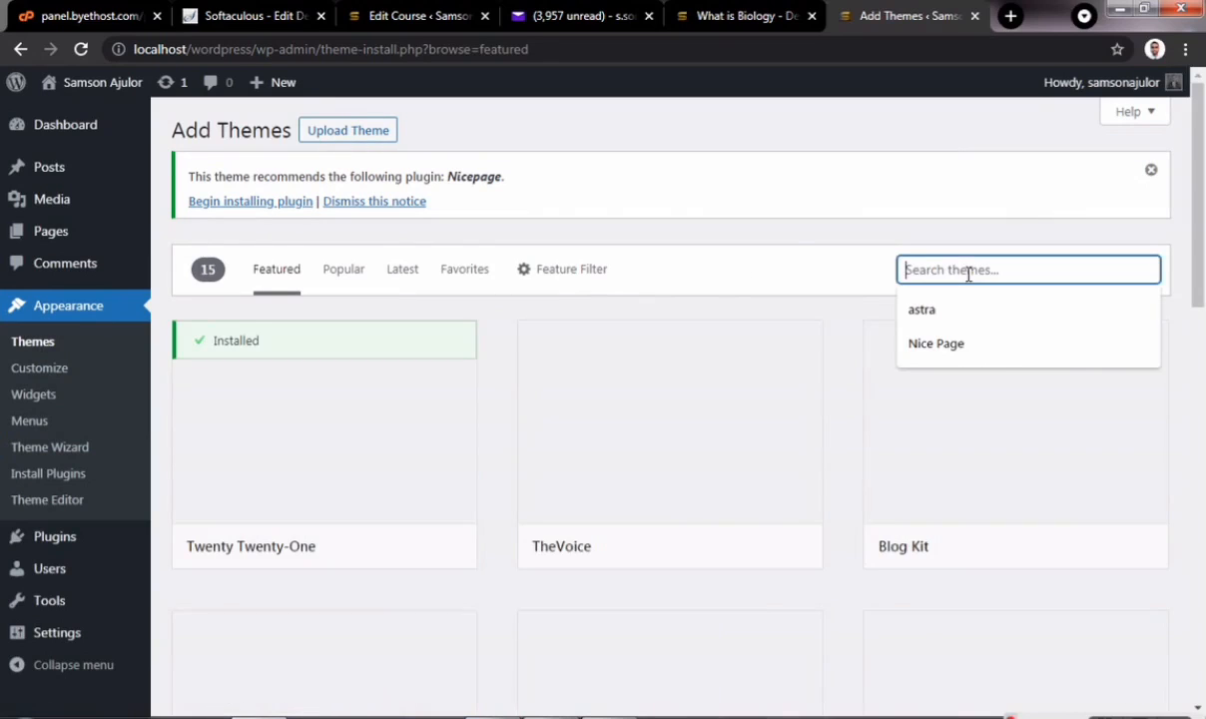
text(astra)
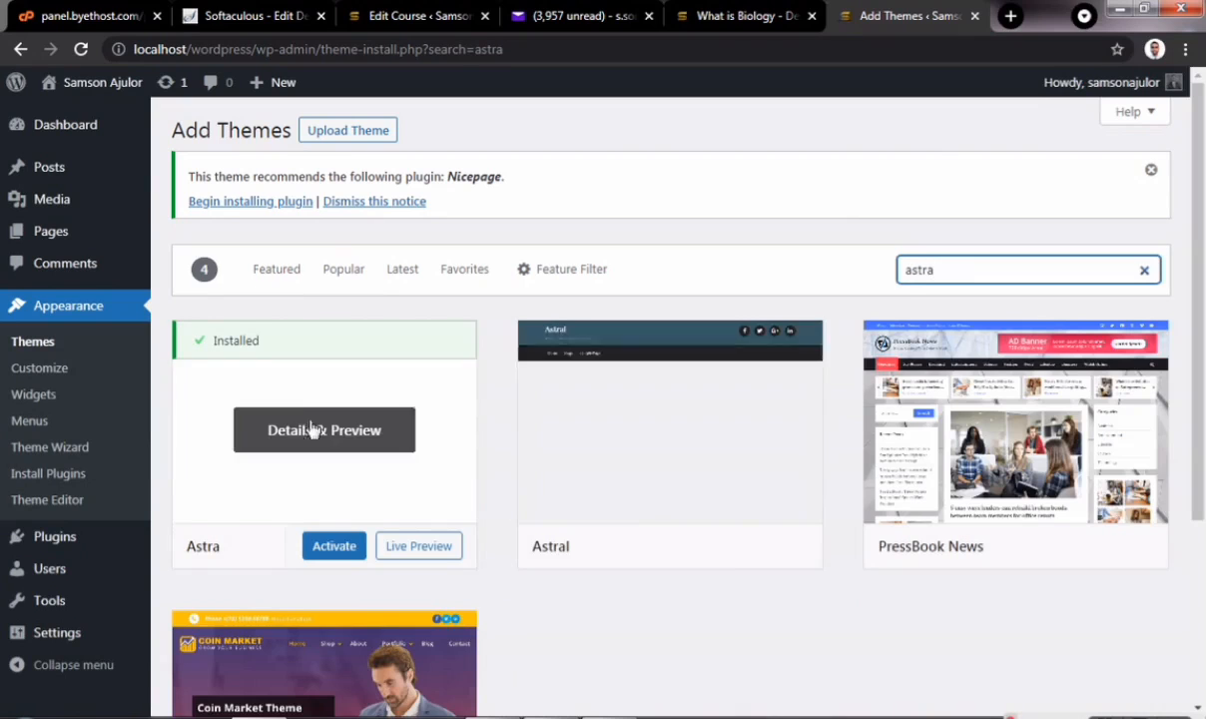
click(335, 547)
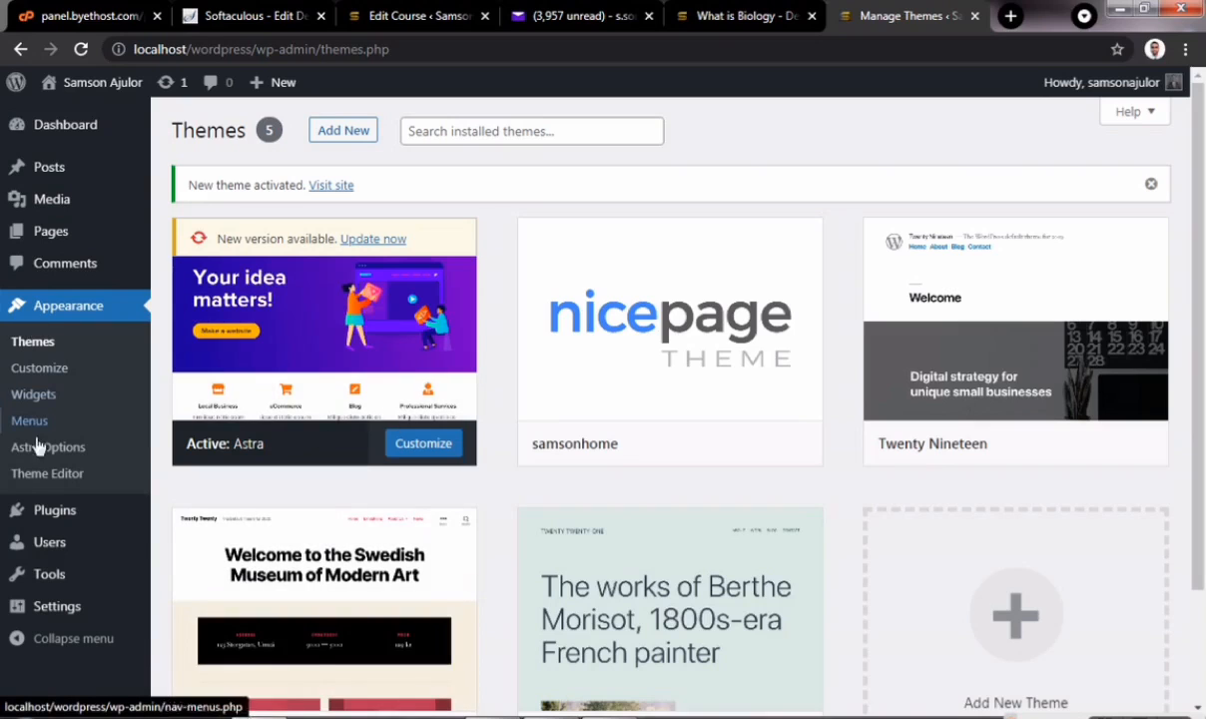
mouse_move(45, 499)
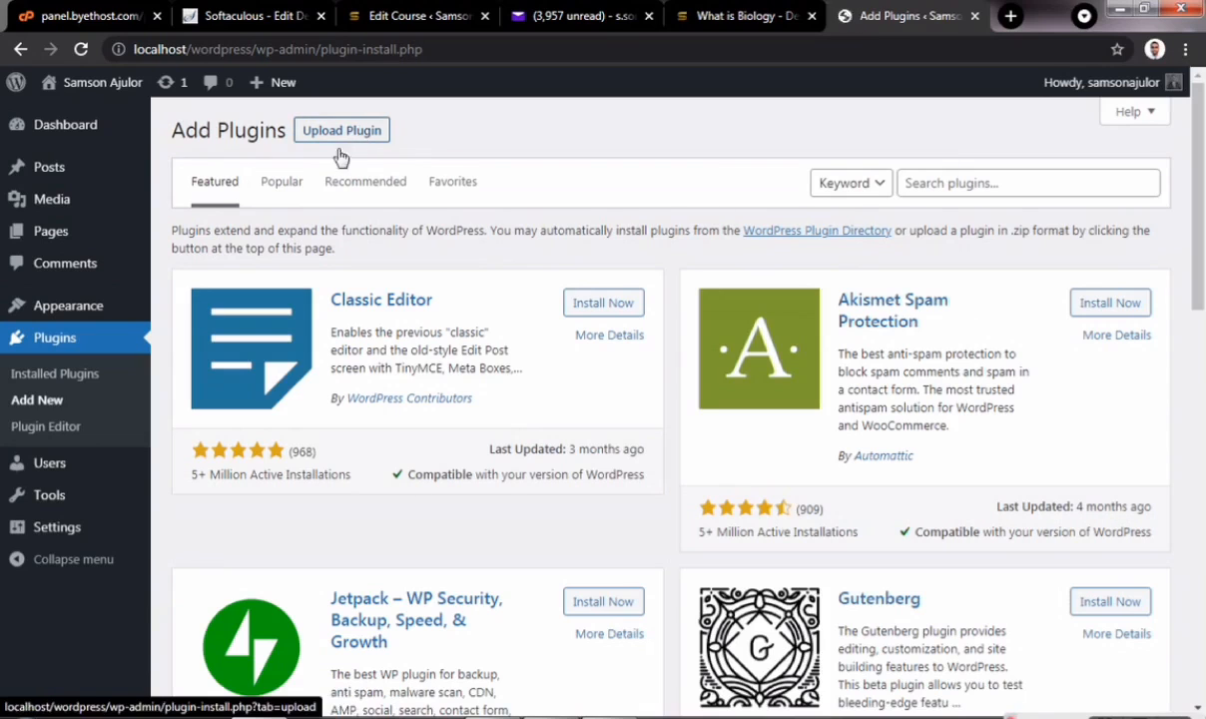
- Search plugins for 'astra sites', then install and activate Starter Templates
click(960, 184)
text(aste)
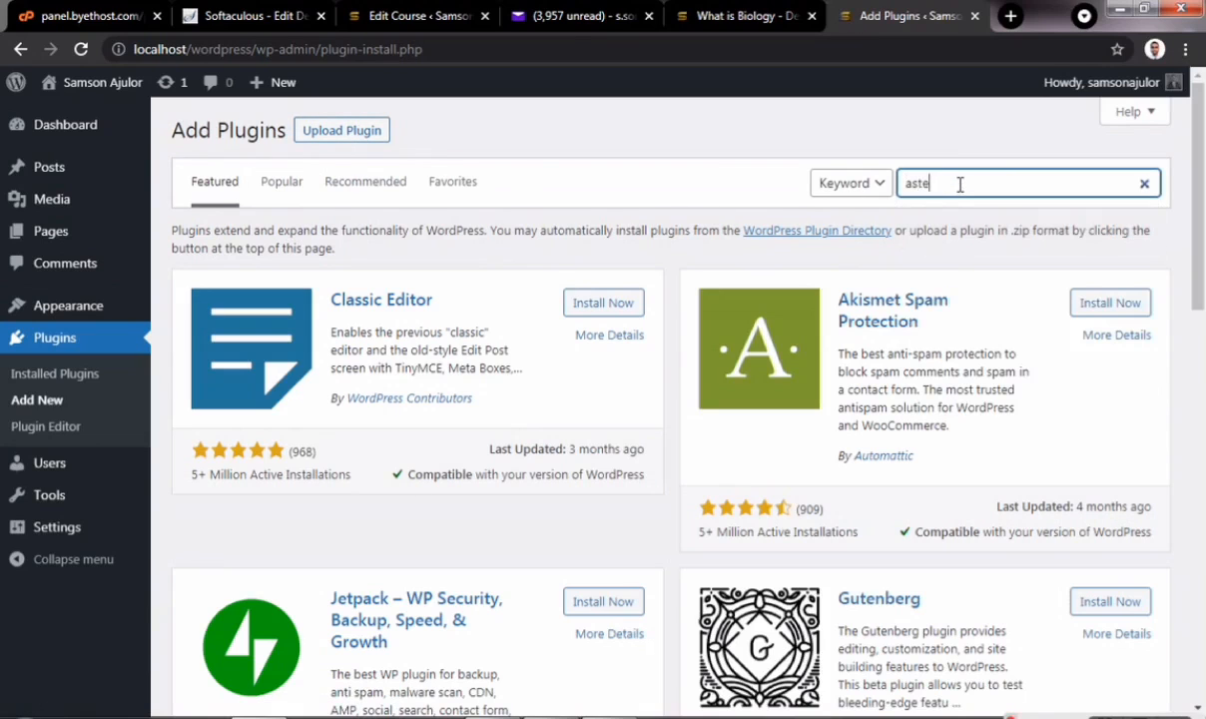
key(BackSpace)
text(ra site)
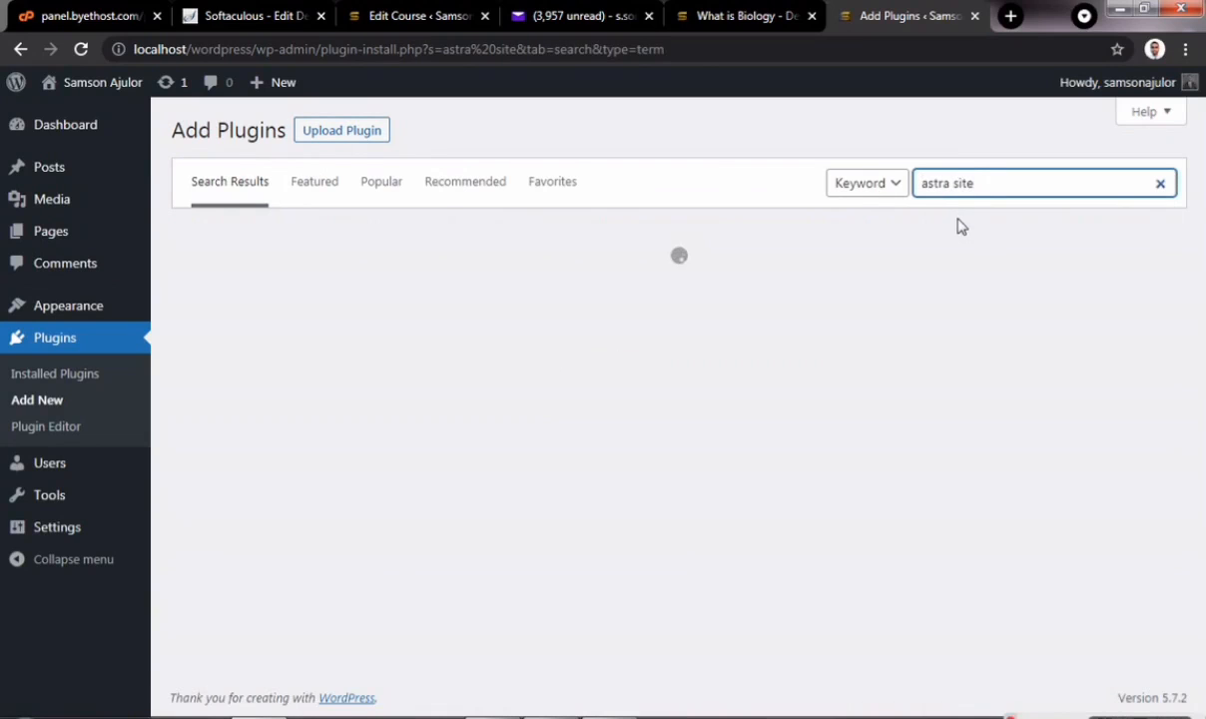
text(s)
click(602, 289)
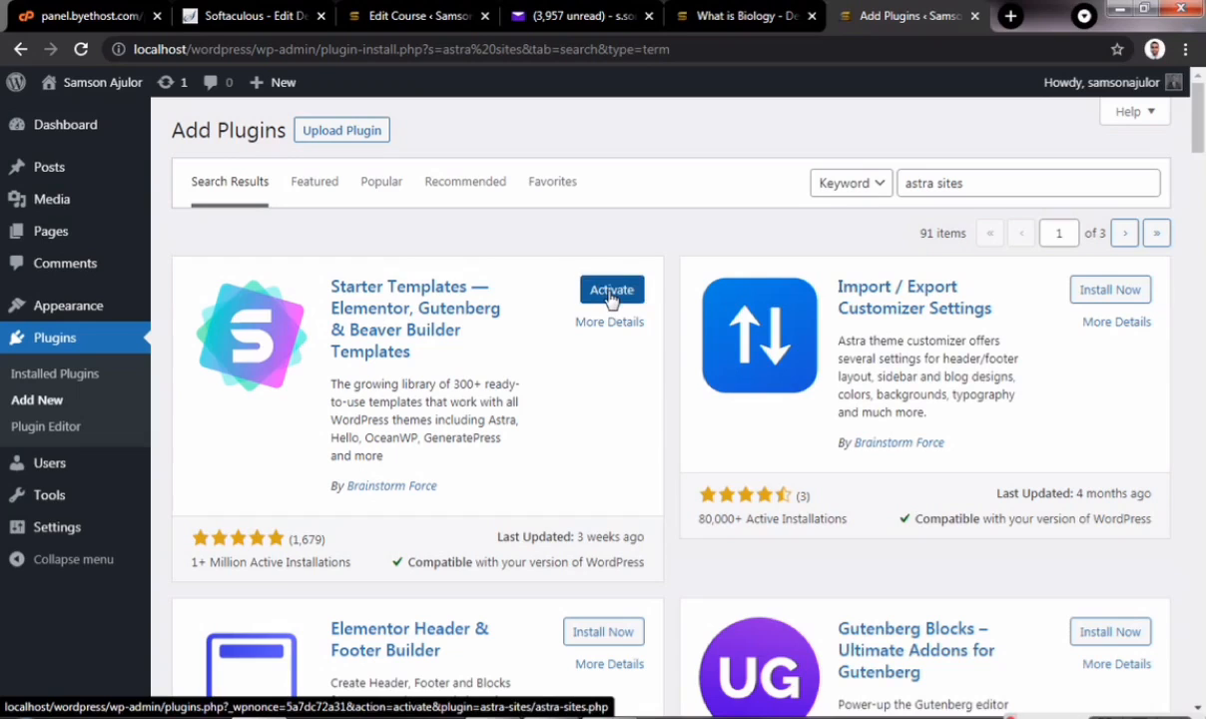
click(608, 297)
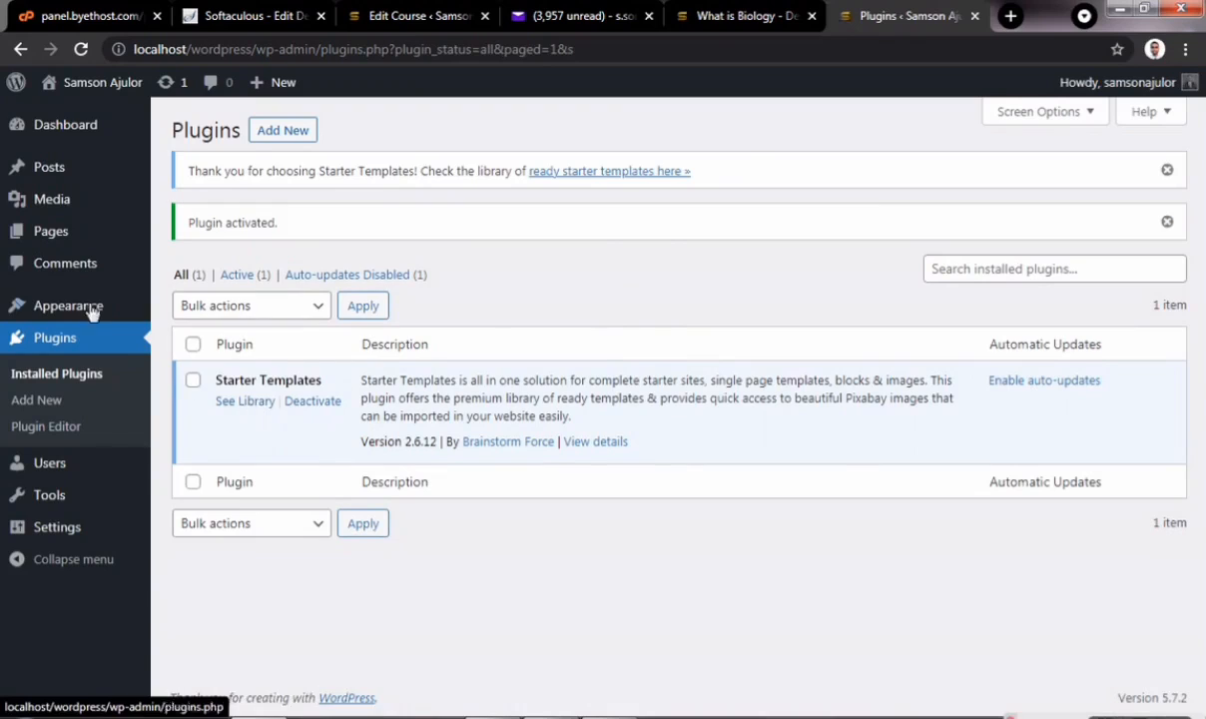
- Open See Library under Starter Templates and pick the Elementor page builder card
click(237, 403)
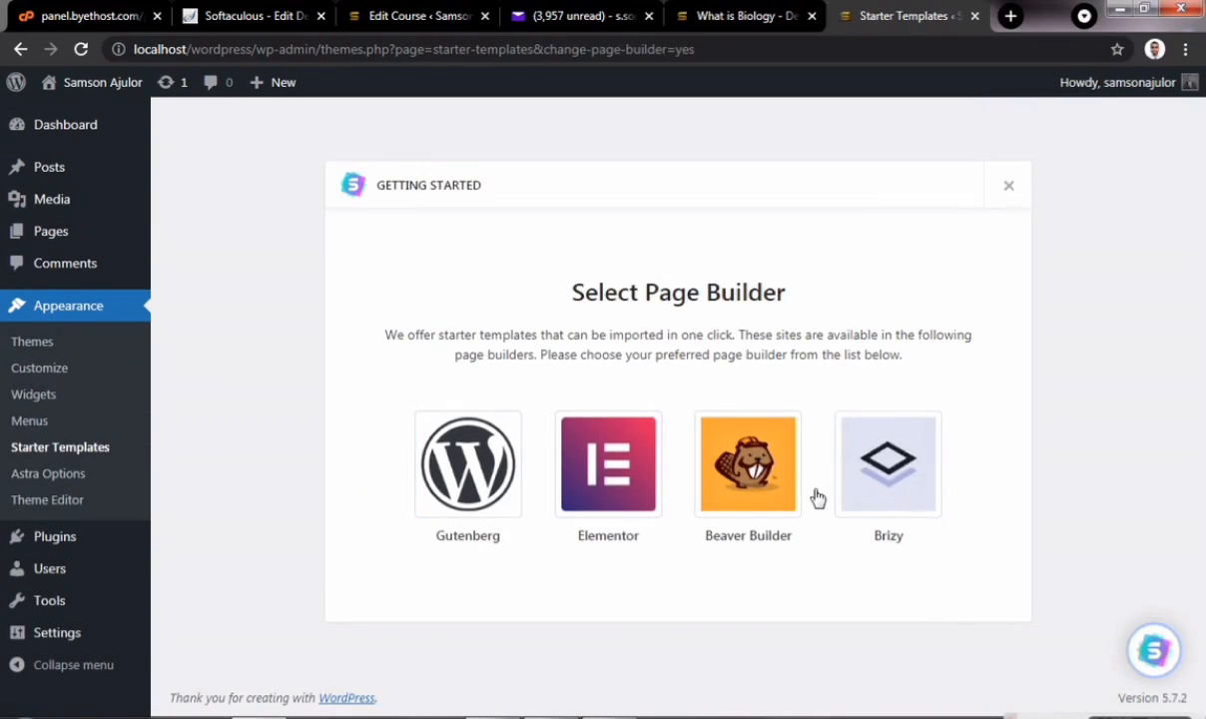
click(613, 482)
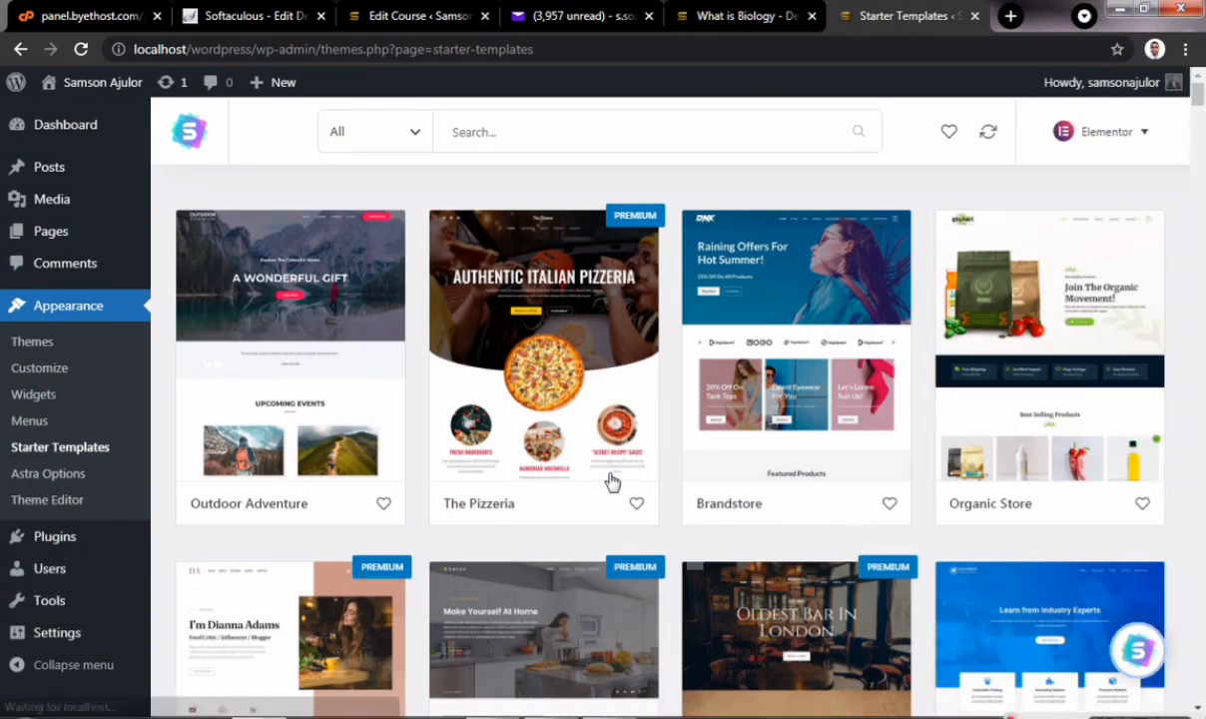
- Find the Online Health Coach template in the grid and choose Import Complete Site
scroll(752, 491, down, 3)
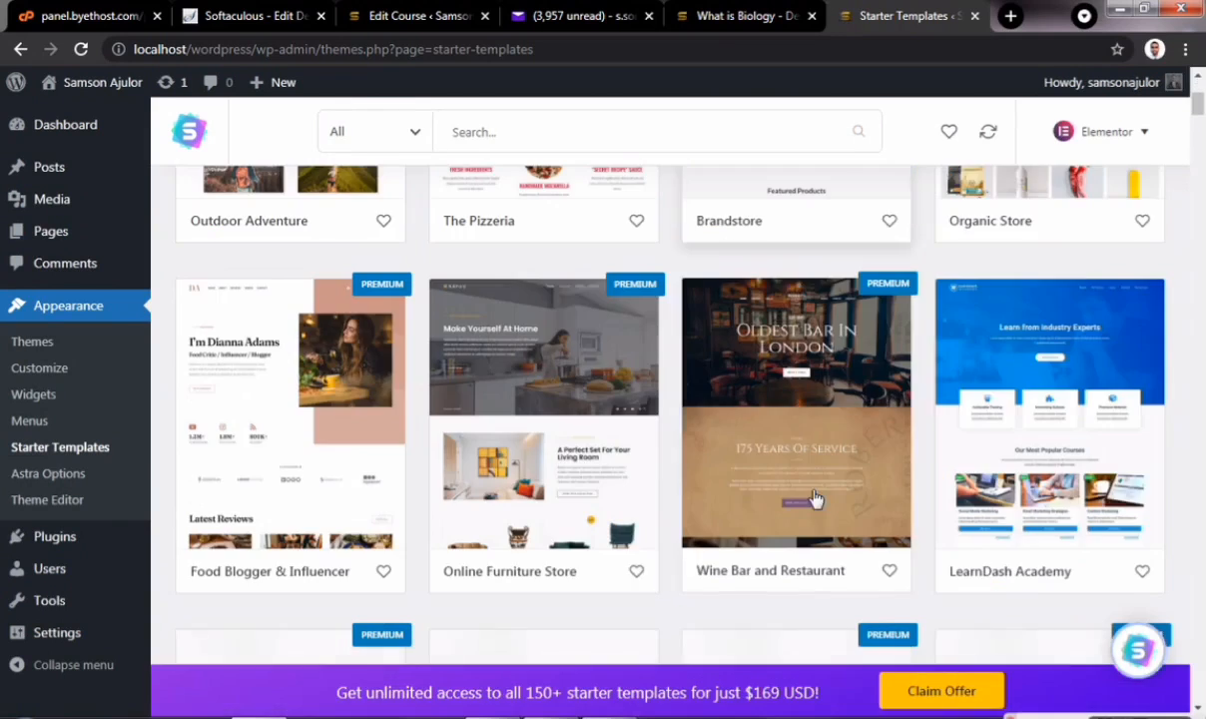
scroll(728, 537, down, 1)
scroll(727, 537, down, 1)
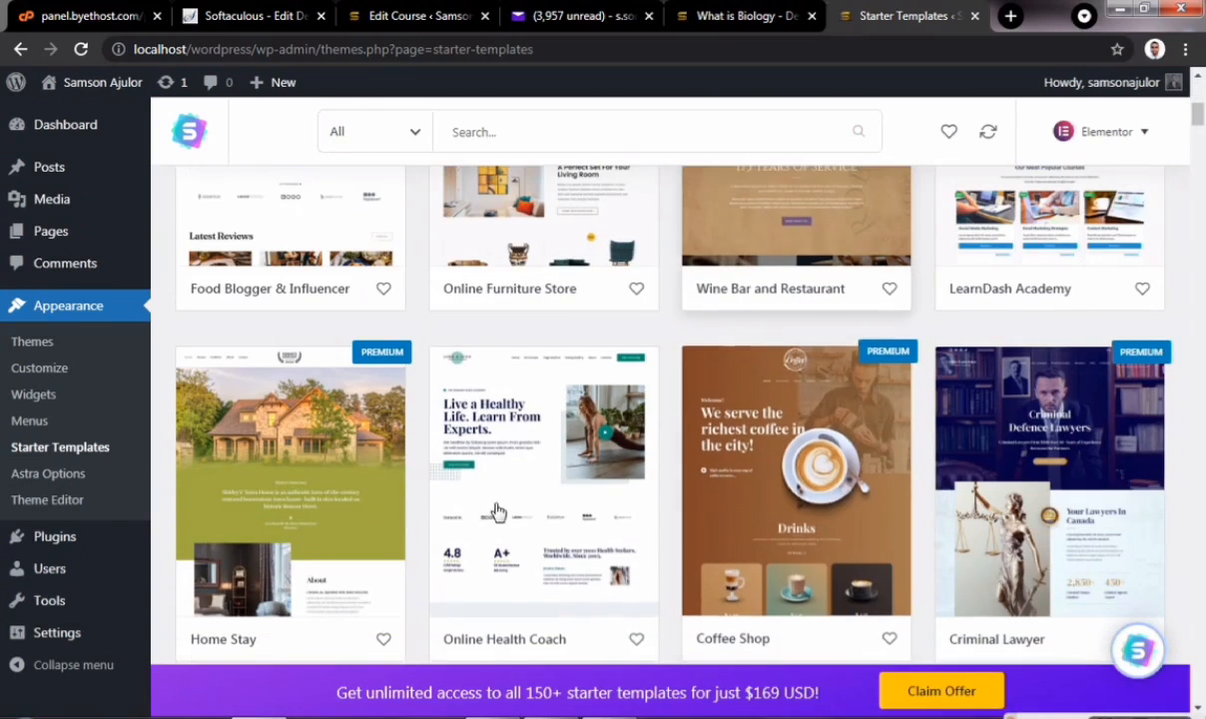
scroll(587, 466, down, 1)
click(538, 486)
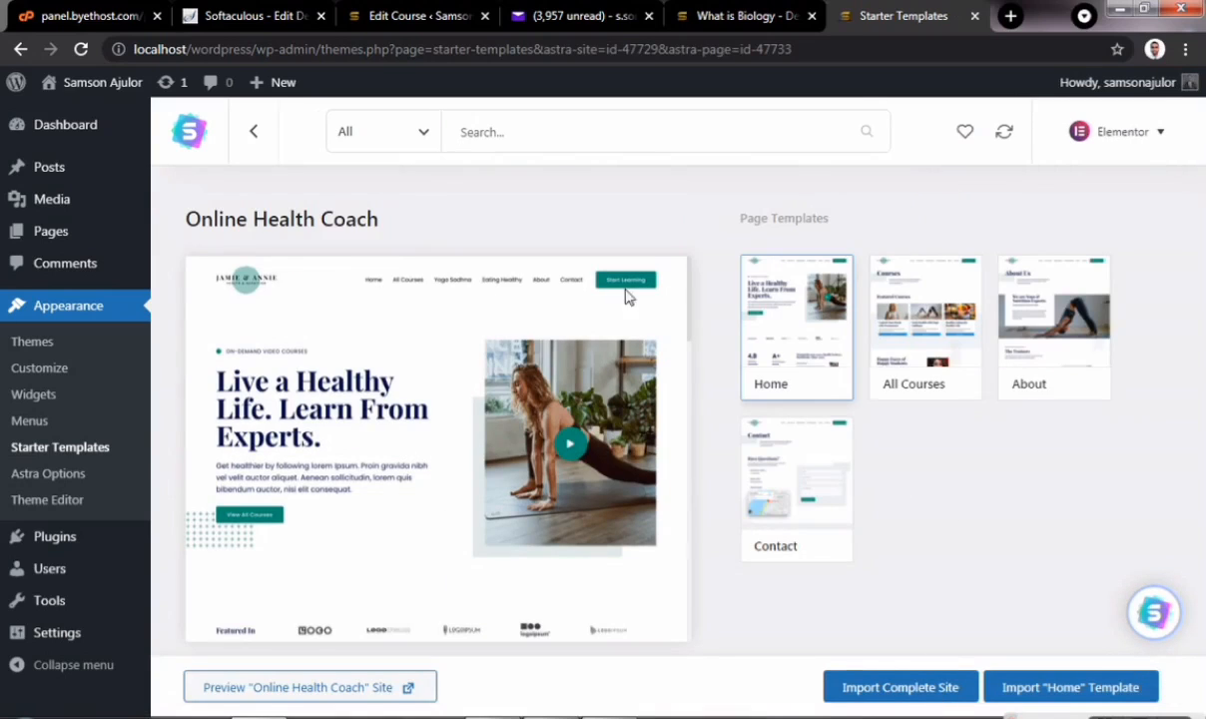
click(897, 689)
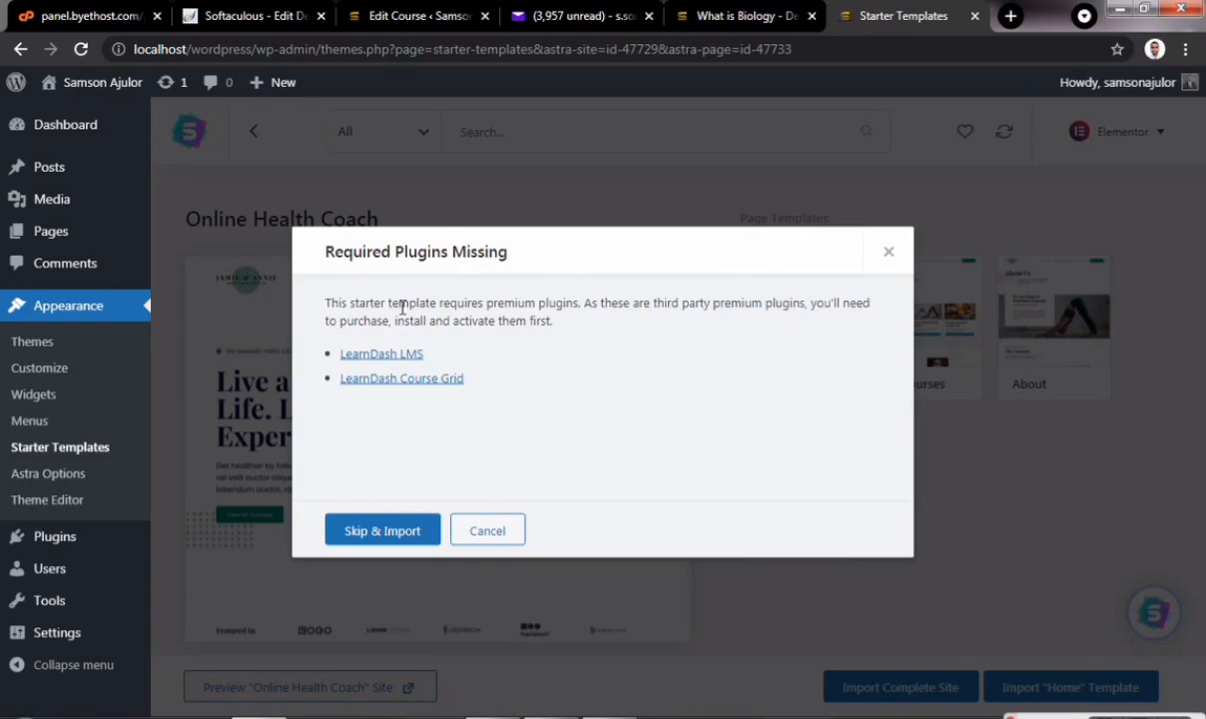
- Skip the missing LearnDash plugins, answer Beginner and Myself/My company, autofill the name and e-mail fields, and start importing
click(391, 532)
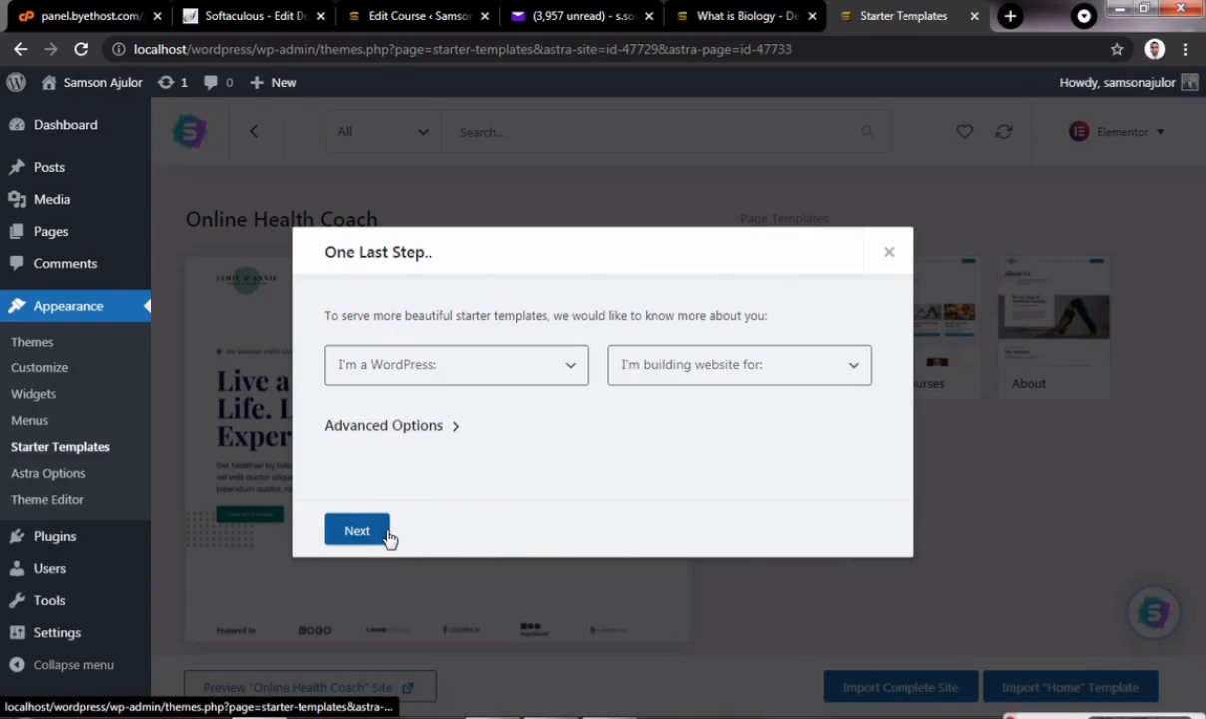
click(573, 366)
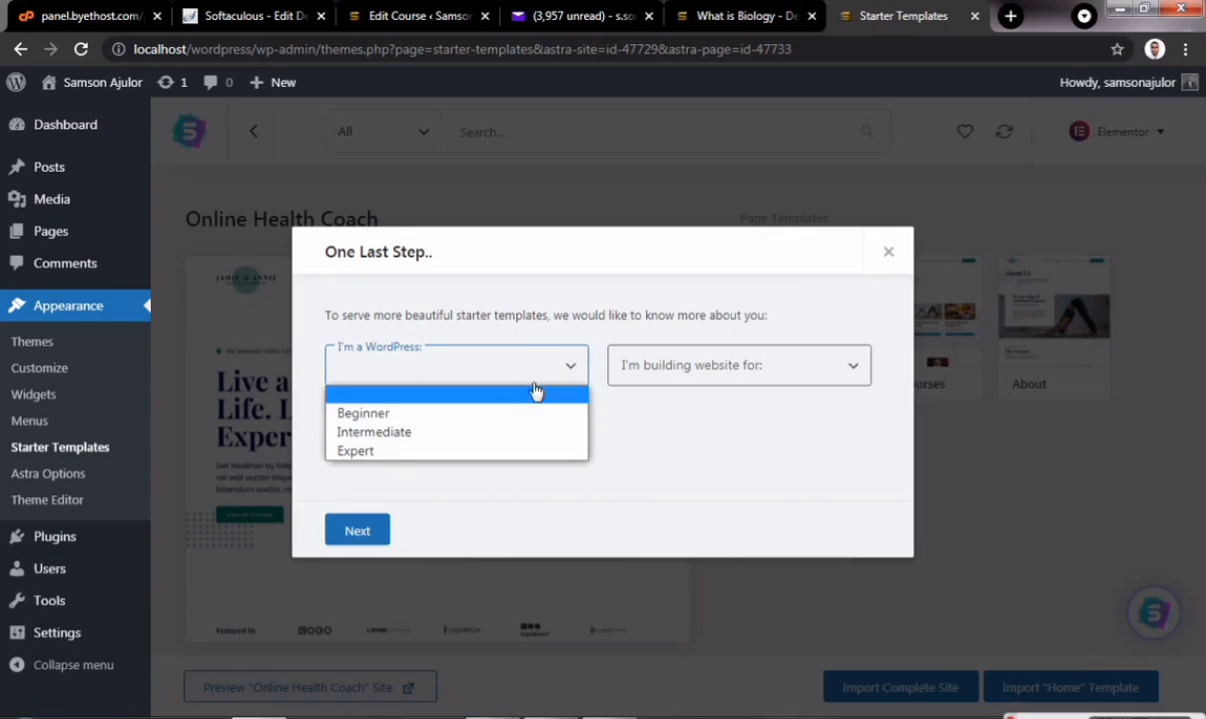
click(502, 413)
click(850, 369)
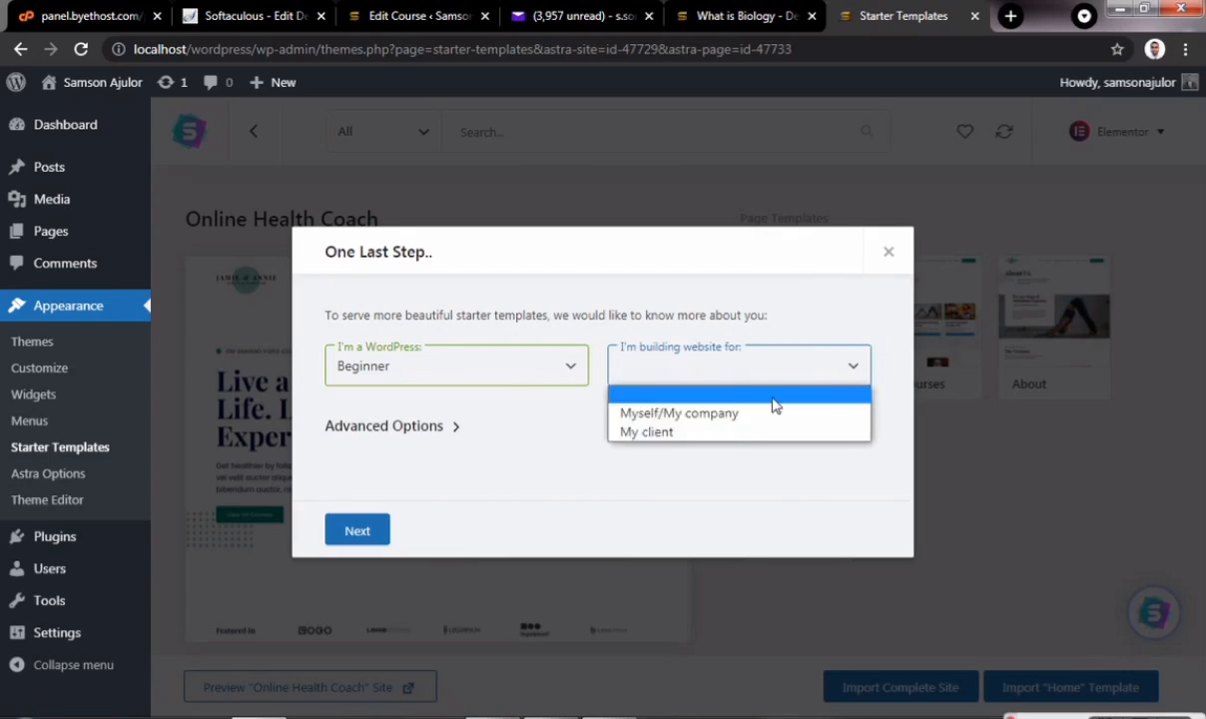
click(718, 412)
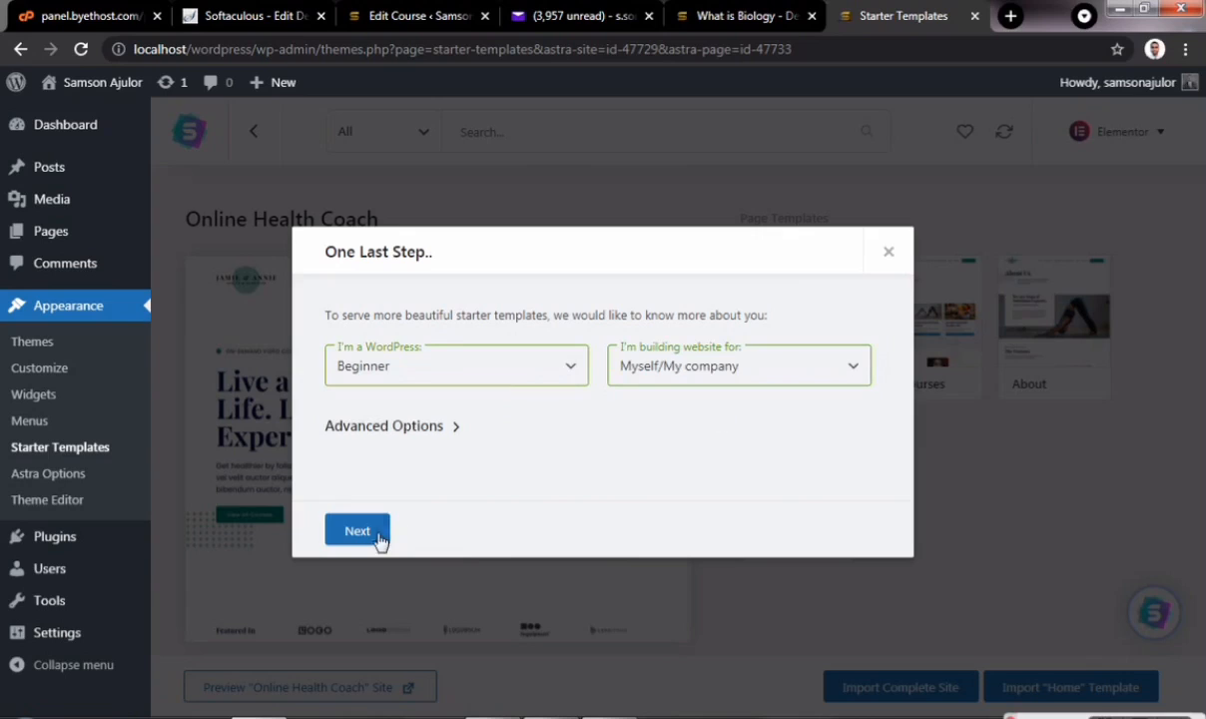
click(384, 532)
click(595, 439)
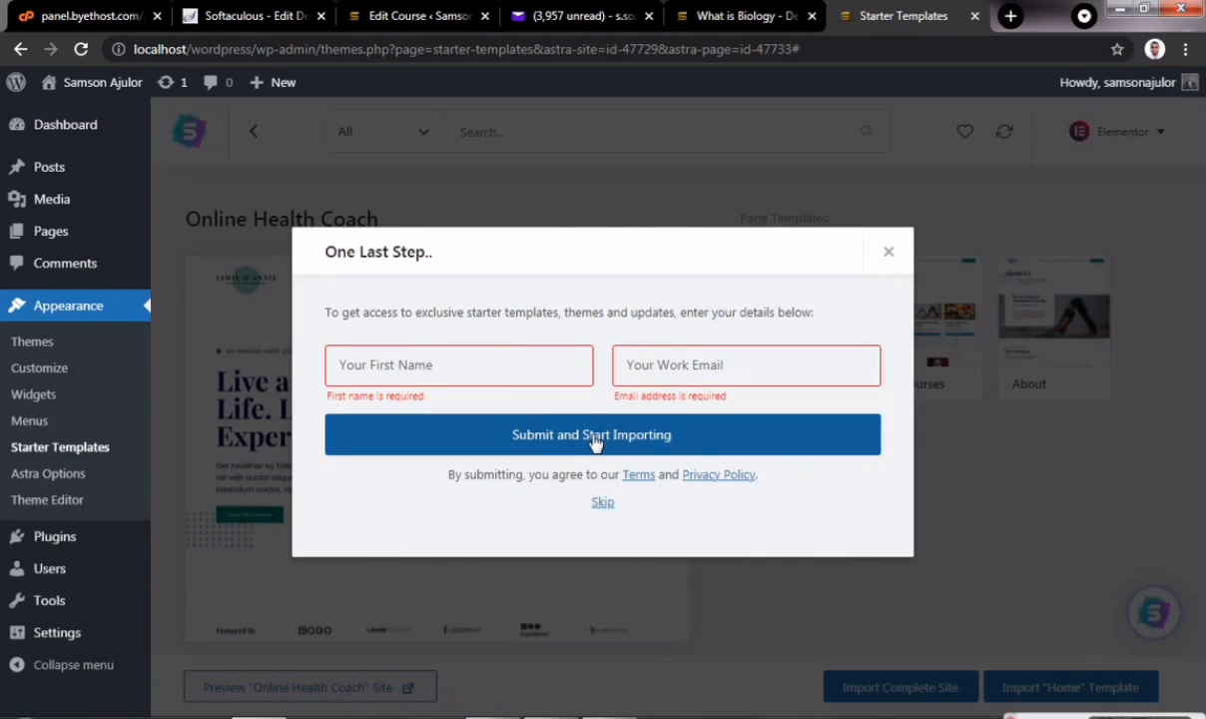
click(471, 369)
click(411, 422)
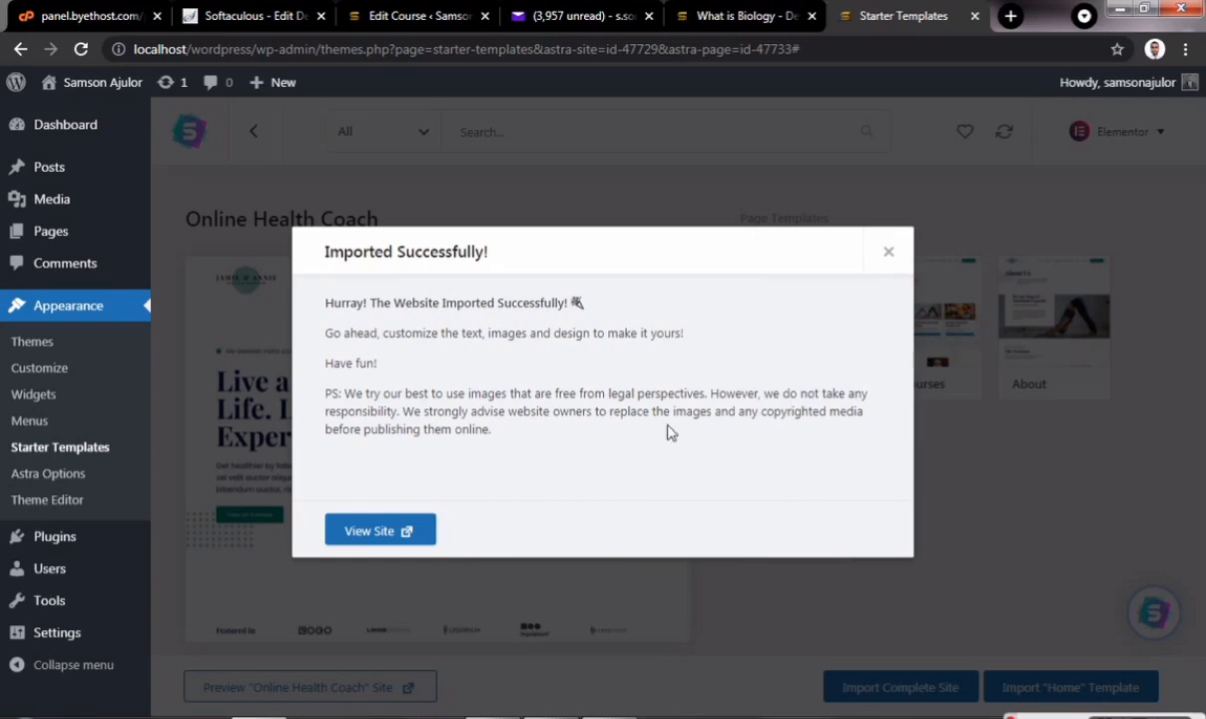
- View the imported Online Health Coach site on the front end, scrolling through it
click(377, 539)
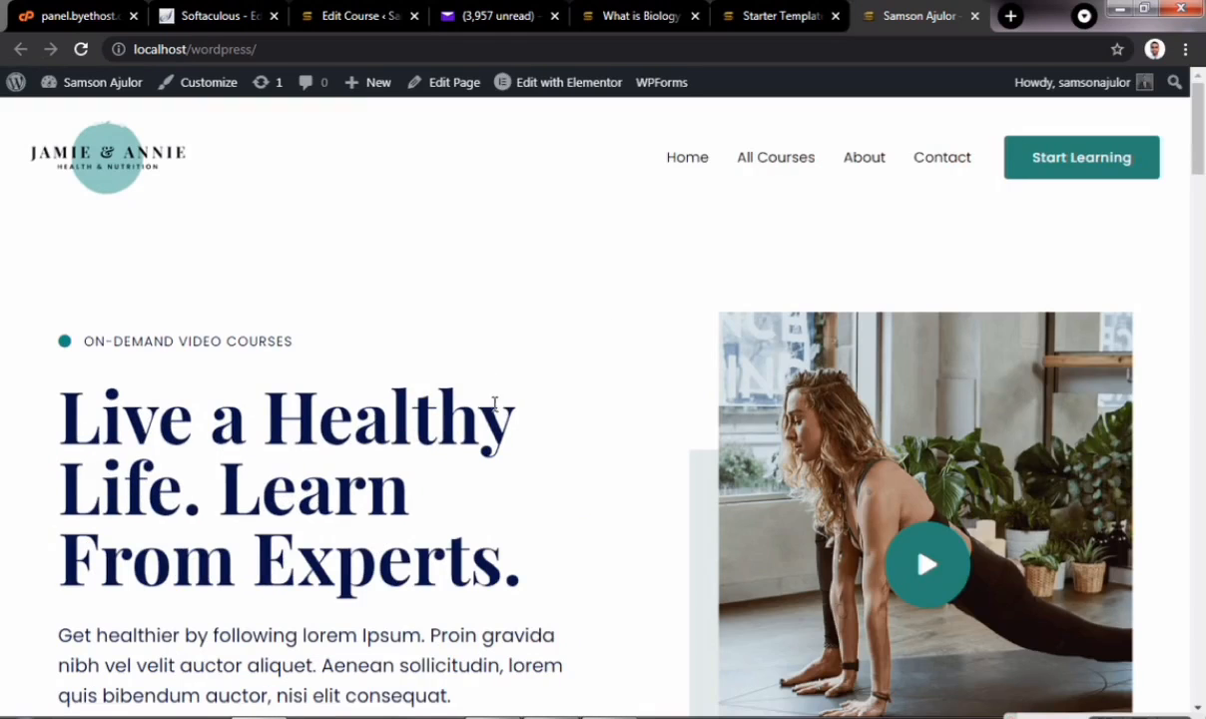
scroll(498, 425, down, 15)
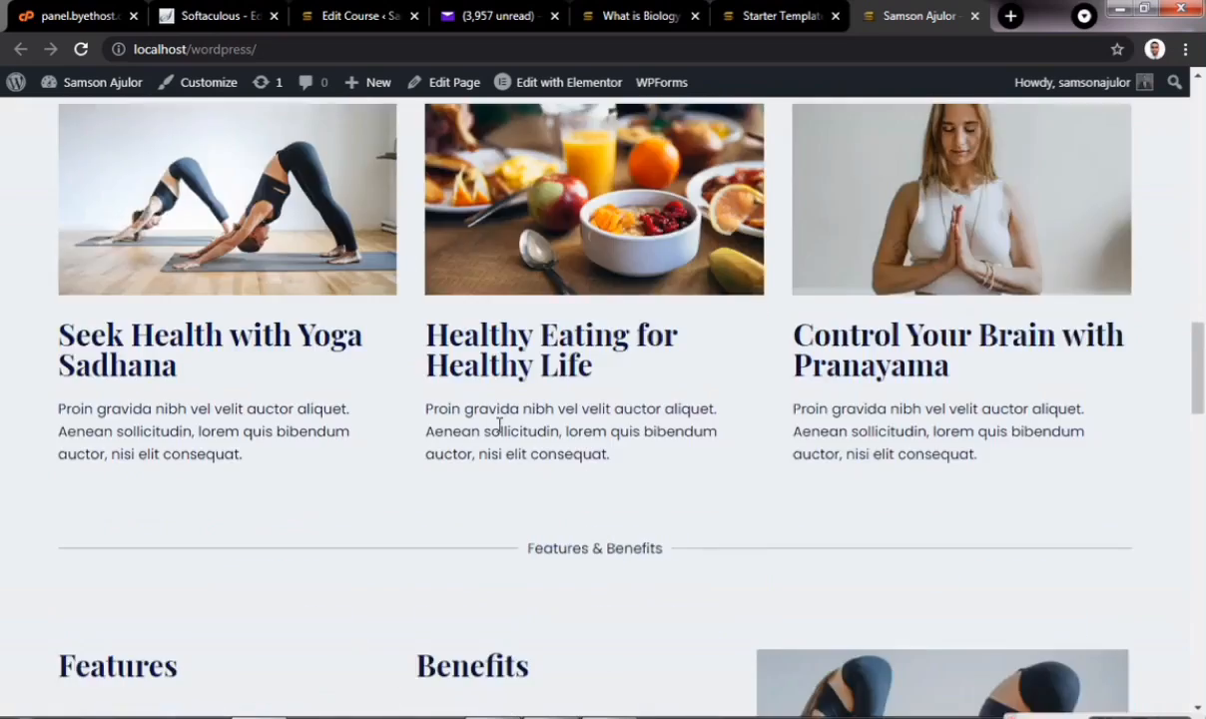
scroll(498, 425, down, 15)
scroll(498, 425, up, 5)
scroll(498, 430, up, 20)
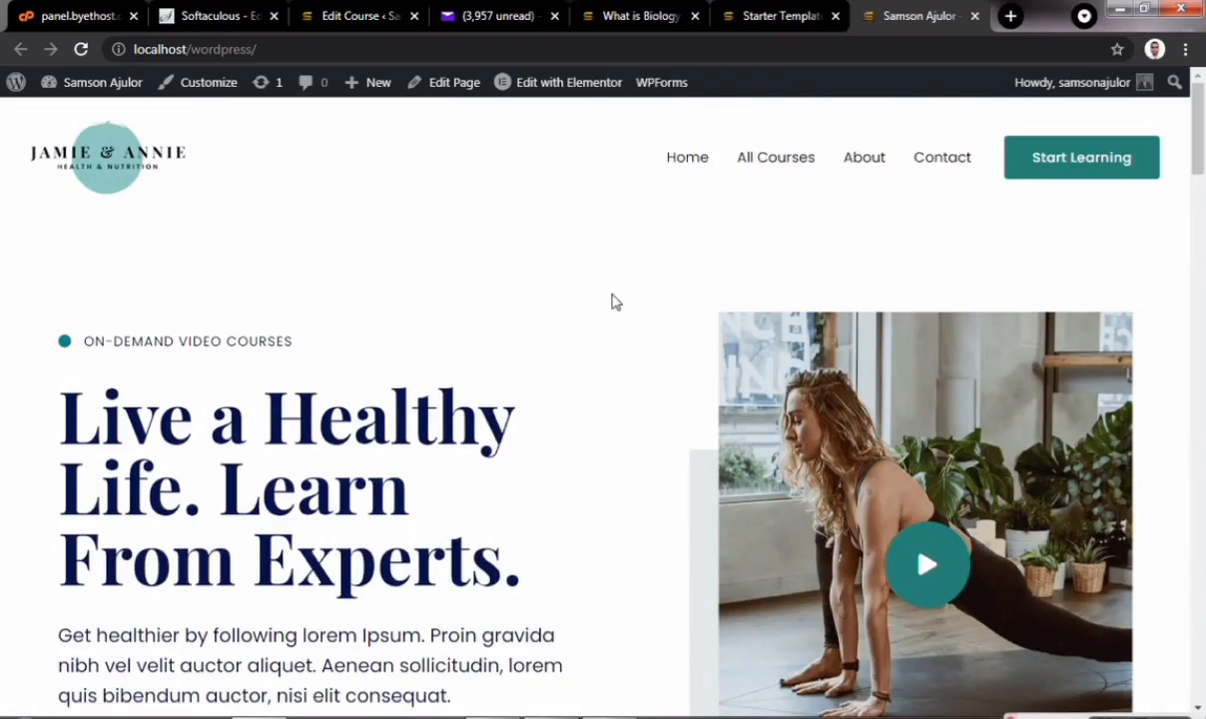
- Close the live site tab, dismiss the Imported Successfully message, and go to Pages
click(977, 18)
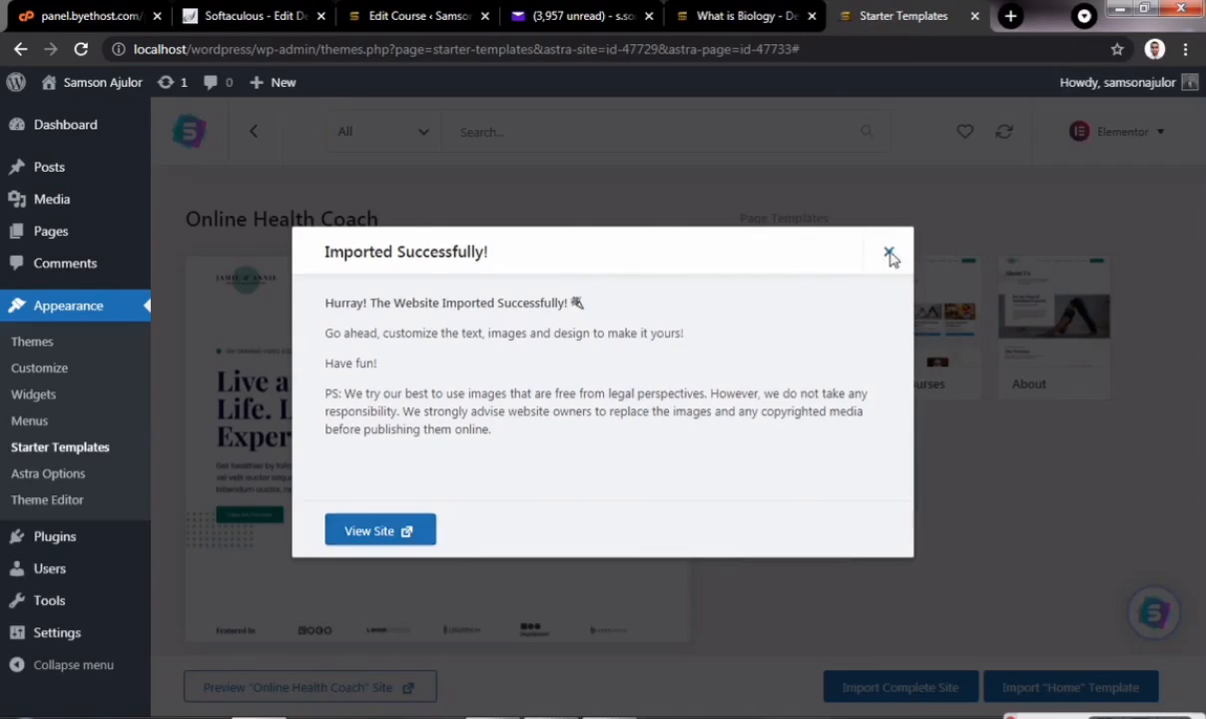
click(891, 252)
click(45, 236)
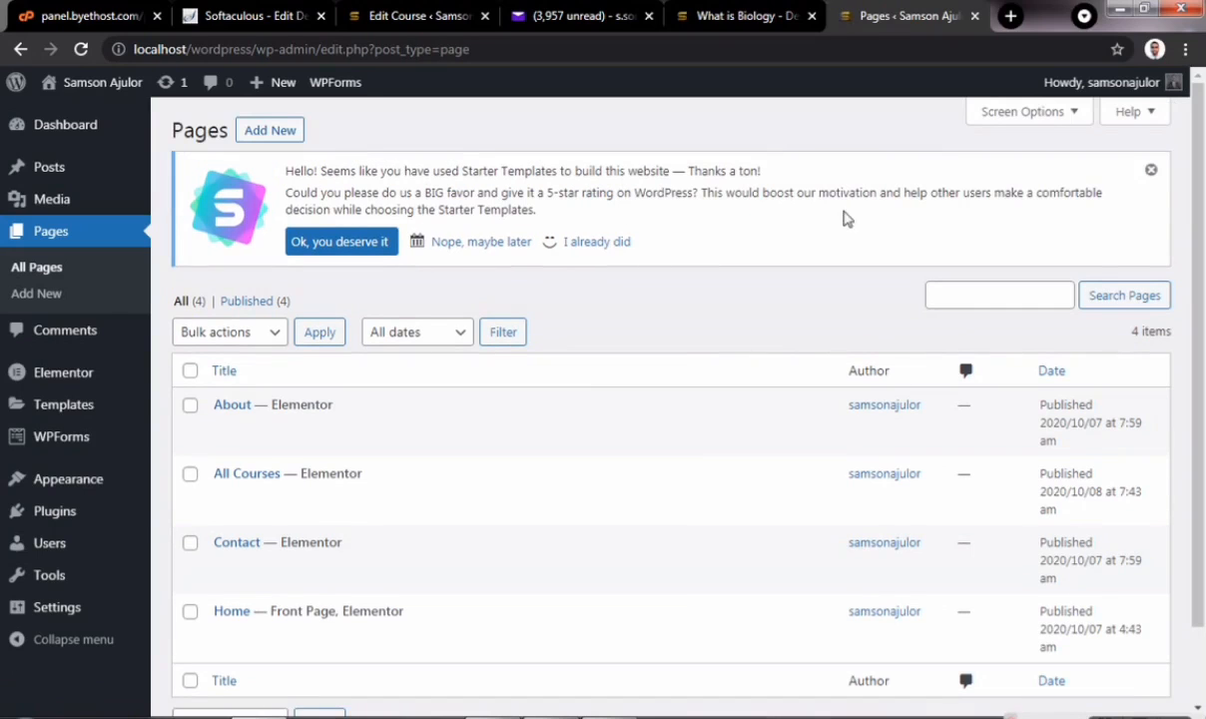
- Close the Starter Templates rating notice and open the Home page for editing
click(1150, 169)
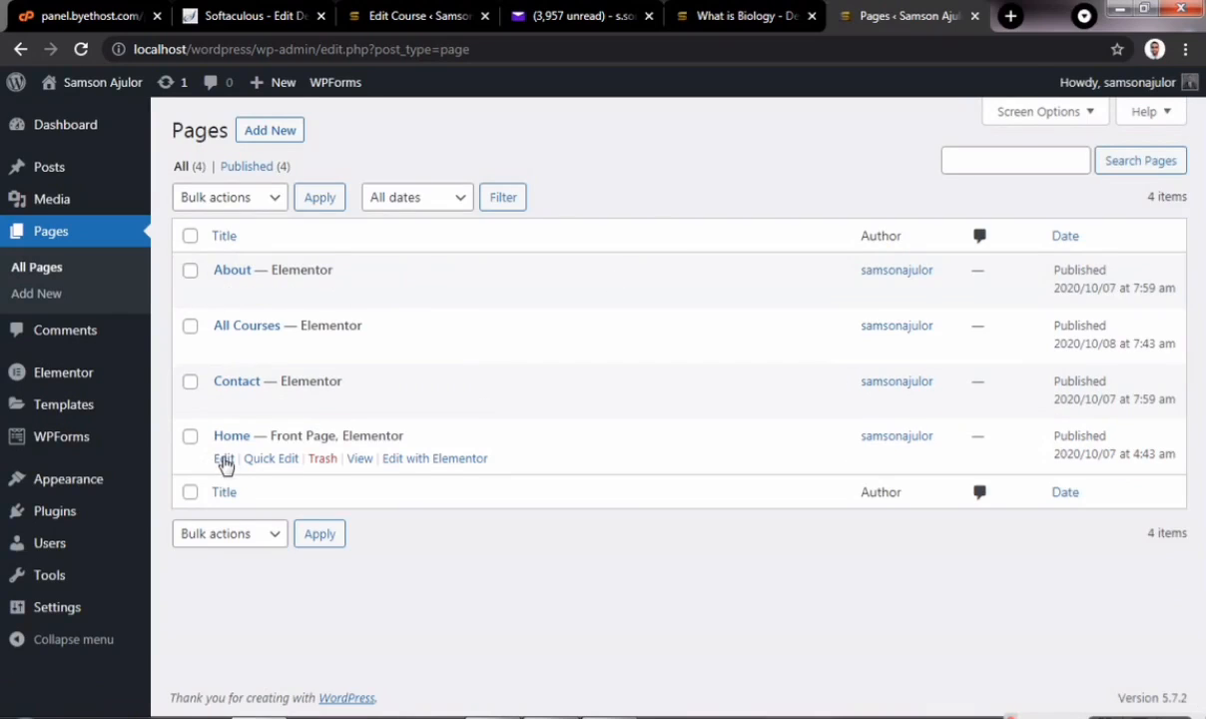
click(224, 461)
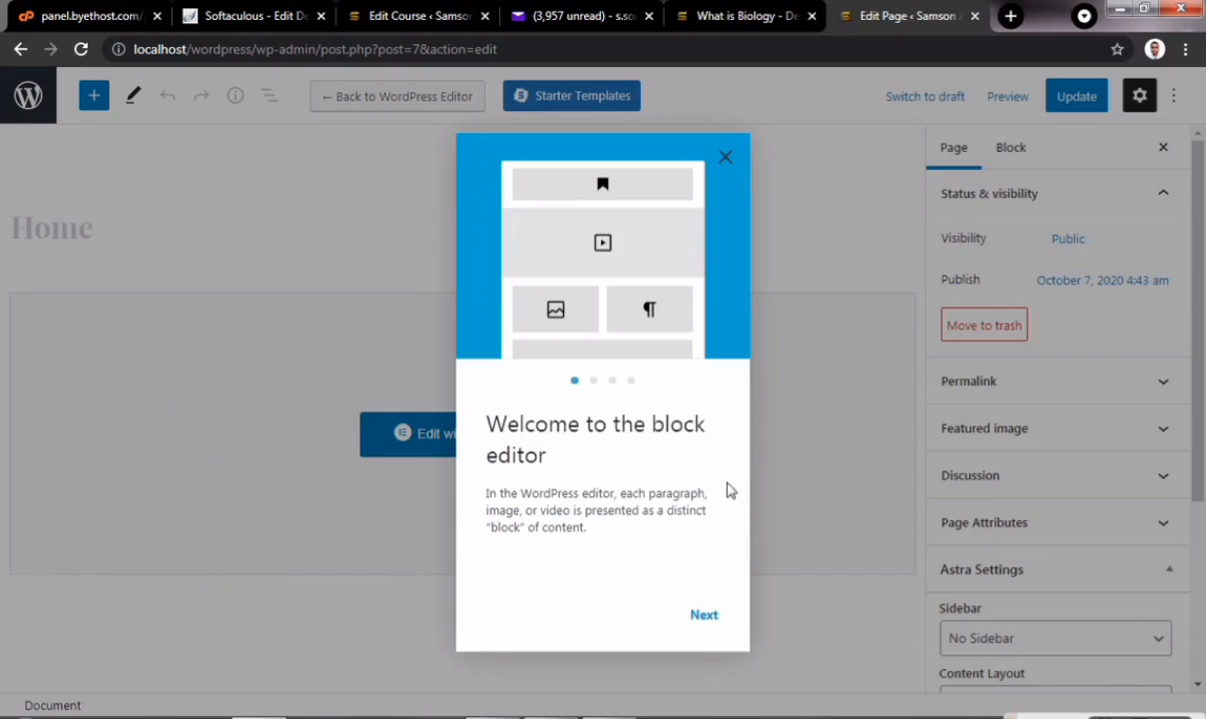
- Page through and close the block editor welcome guide, then launch Edit with Elementor for Home
click(704, 617)
click(704, 617)
click(704, 617)
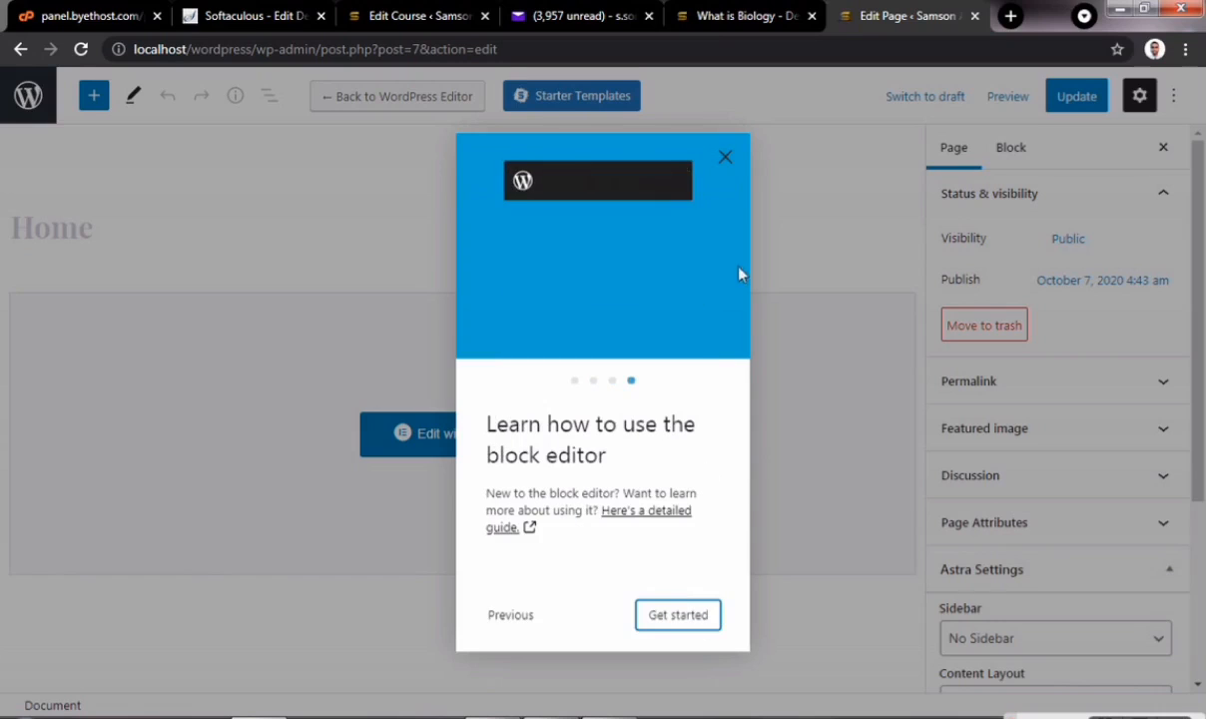
click(725, 159)
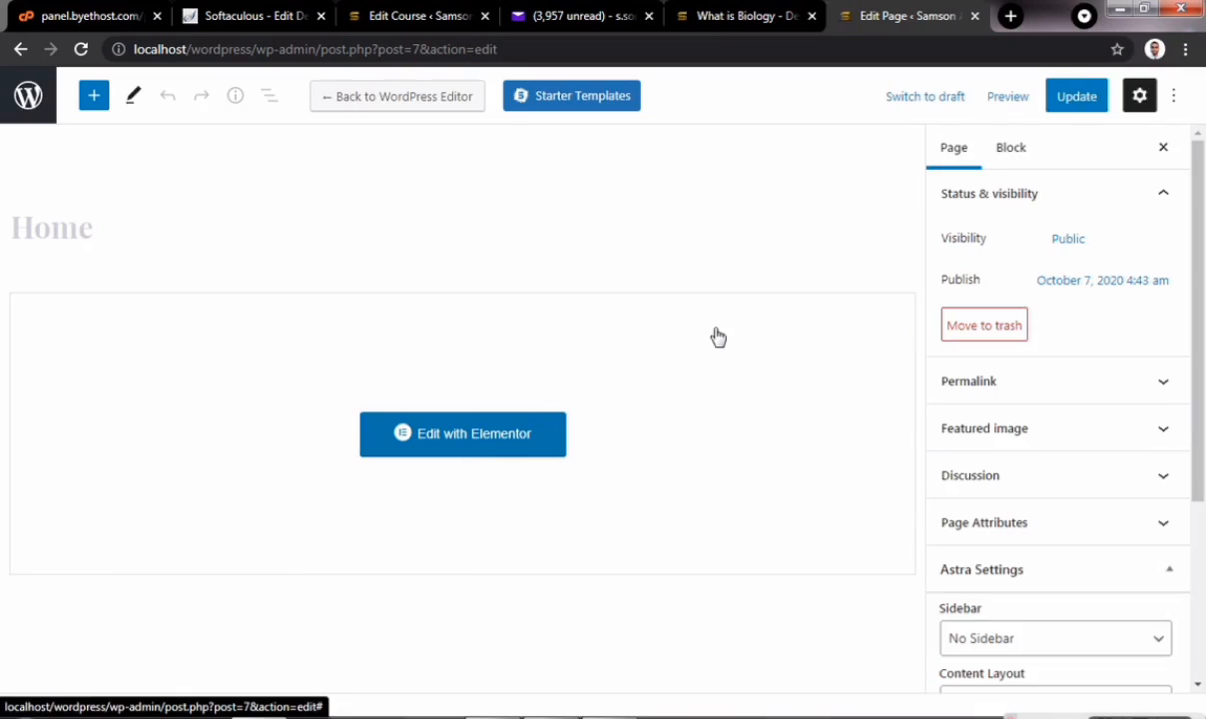
click(446, 439)
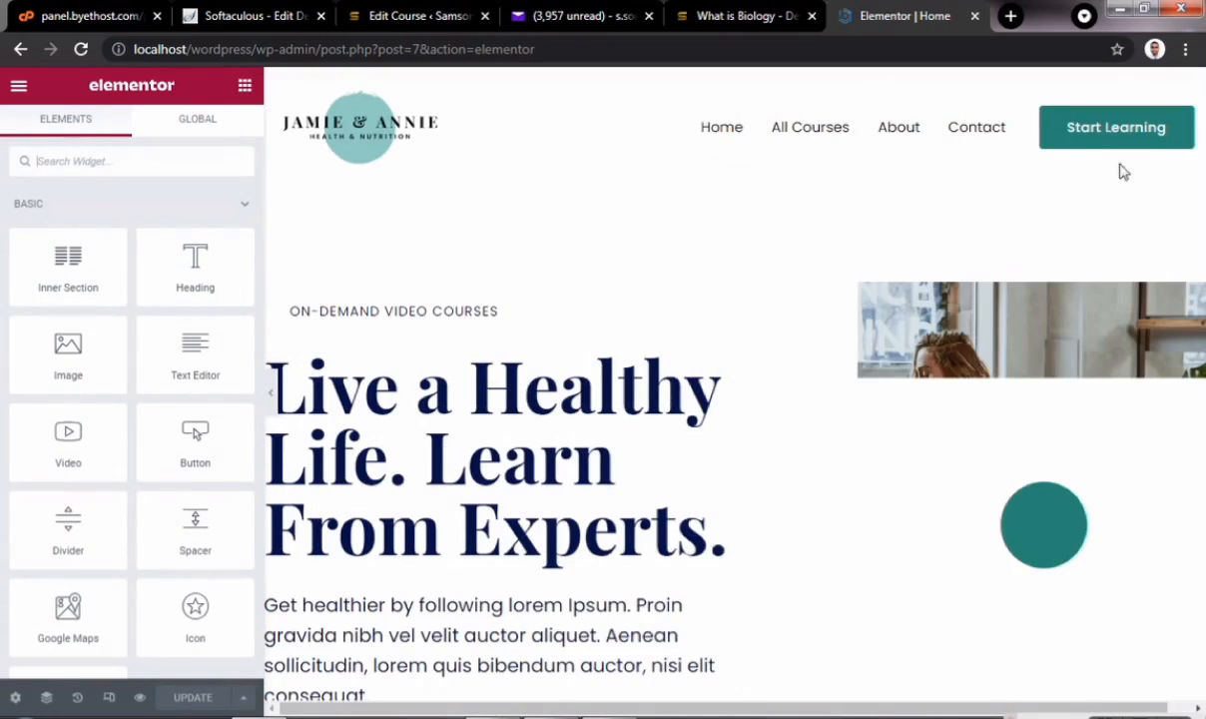
- Scroll the Home page and inspect the Happy Faces heading's Style and Advanced settings
scroll(792, 374, down, 3)
scroll(792, 374, down, 15)
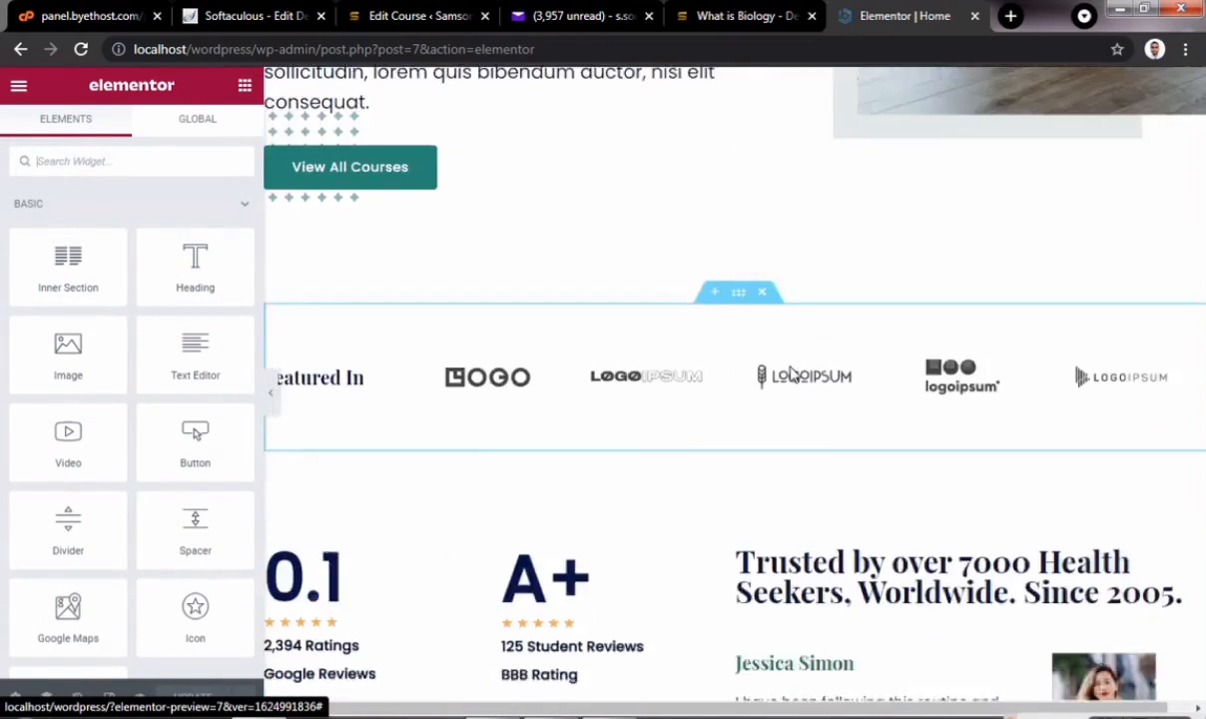
scroll(791, 374, down, 10)
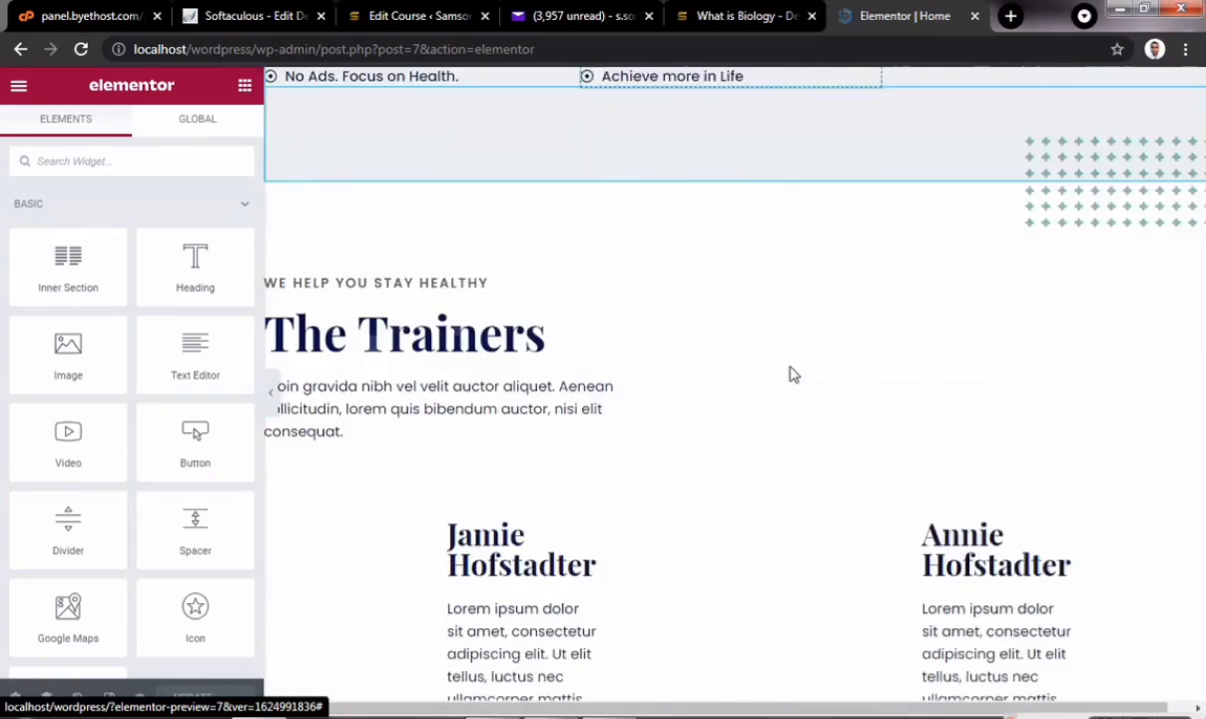
click(447, 631)
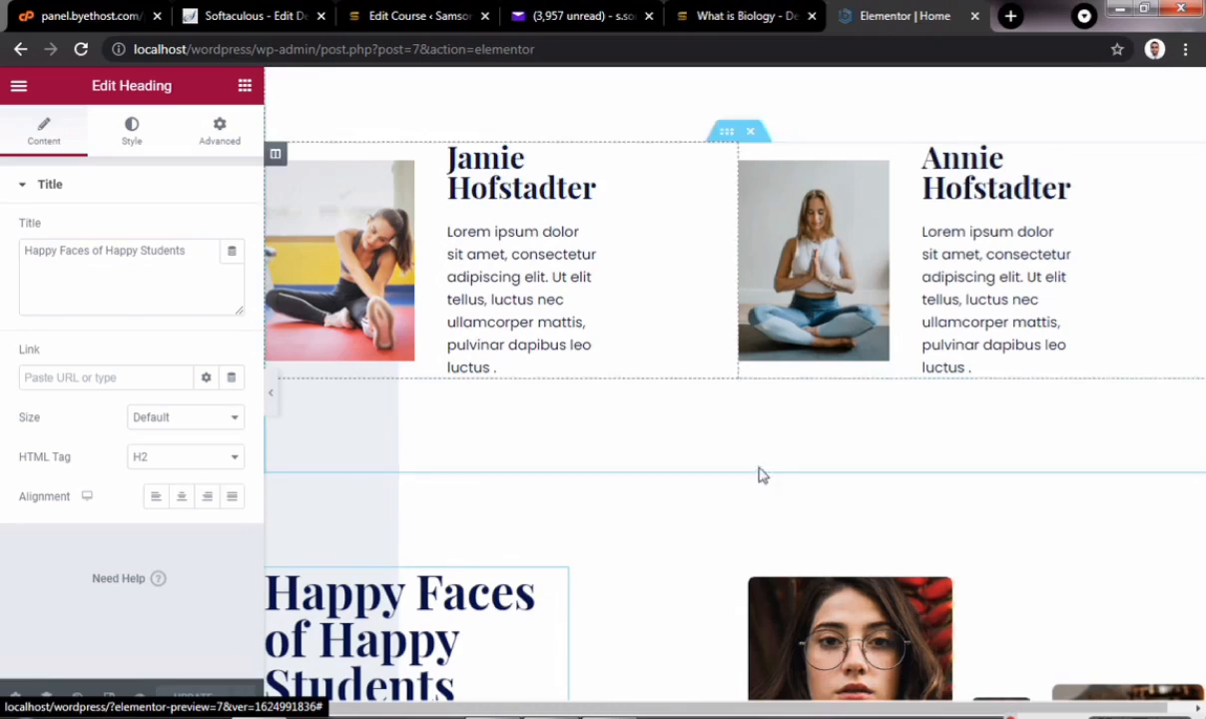
click(130, 134)
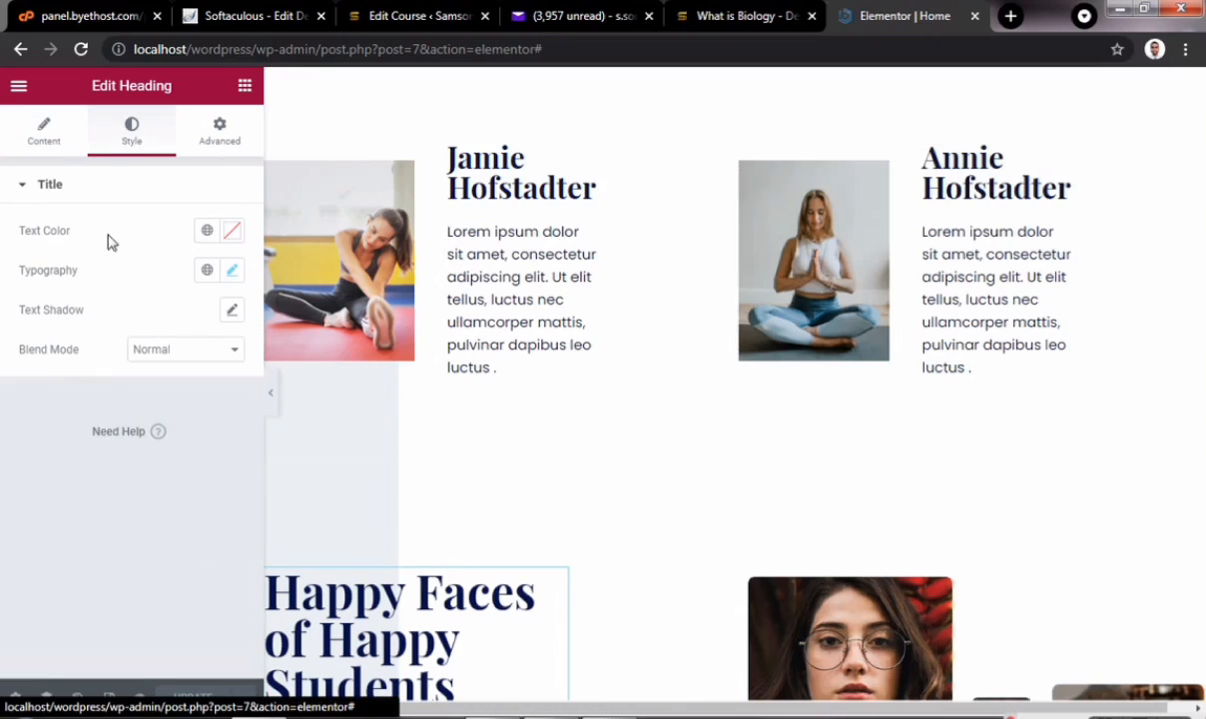
click(218, 135)
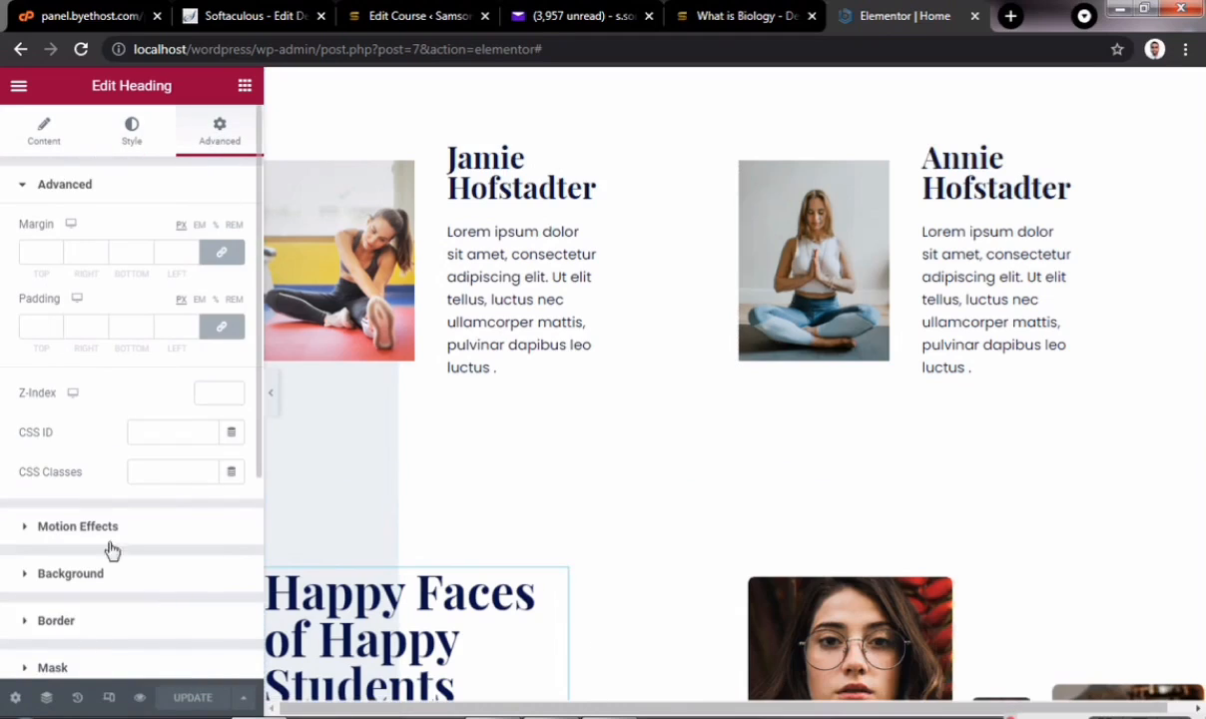
scroll(492, 560, down, 3)
scroll(494, 564, up, 5)
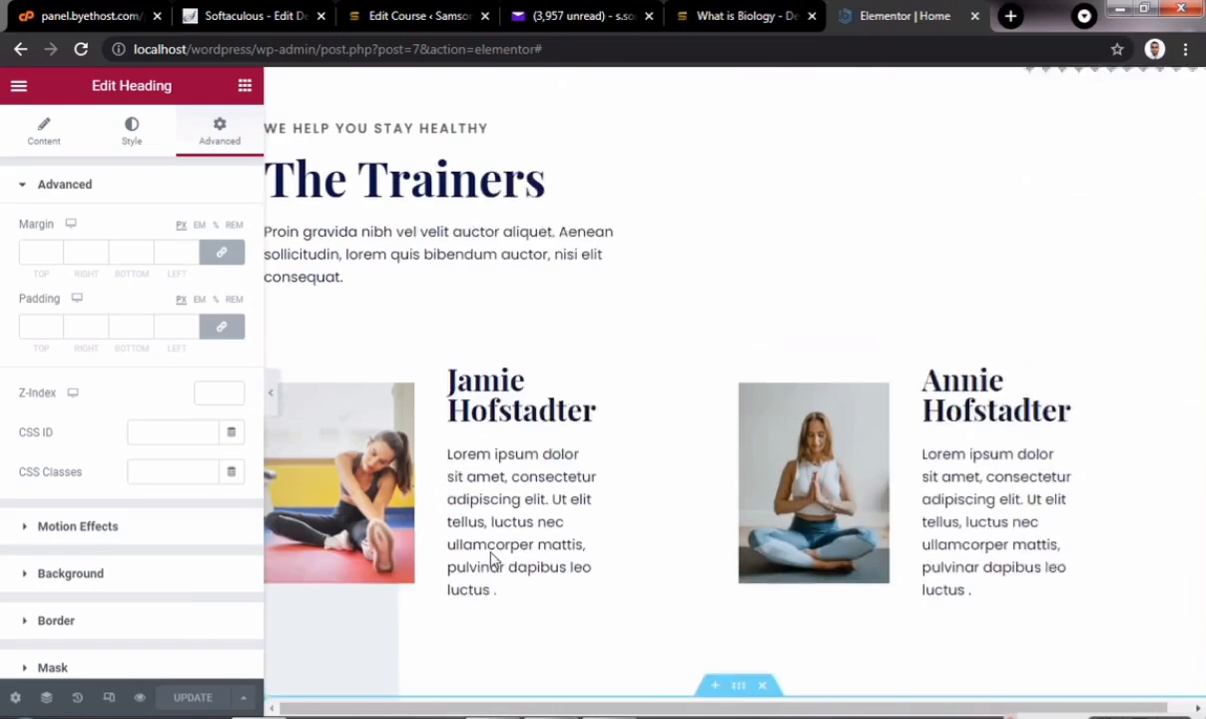
- Bring up Elementor's main menu beside the Trainers section
click(19, 87)
click(20, 86)
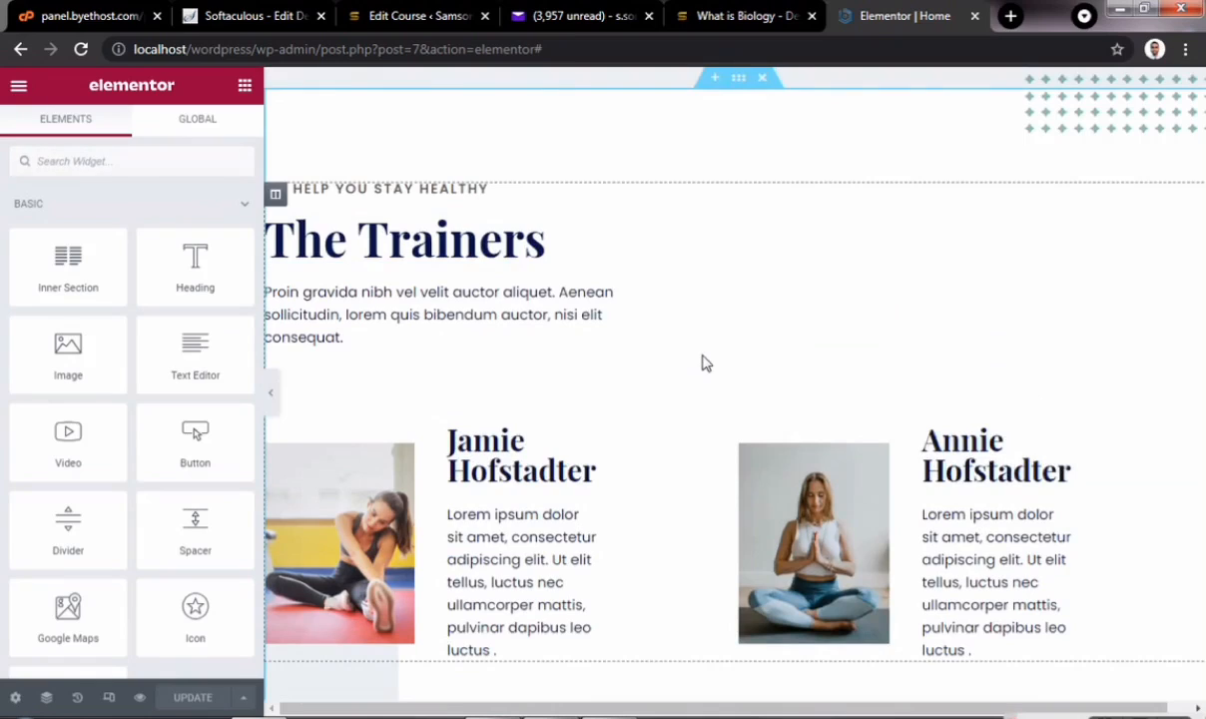
click(20, 88)
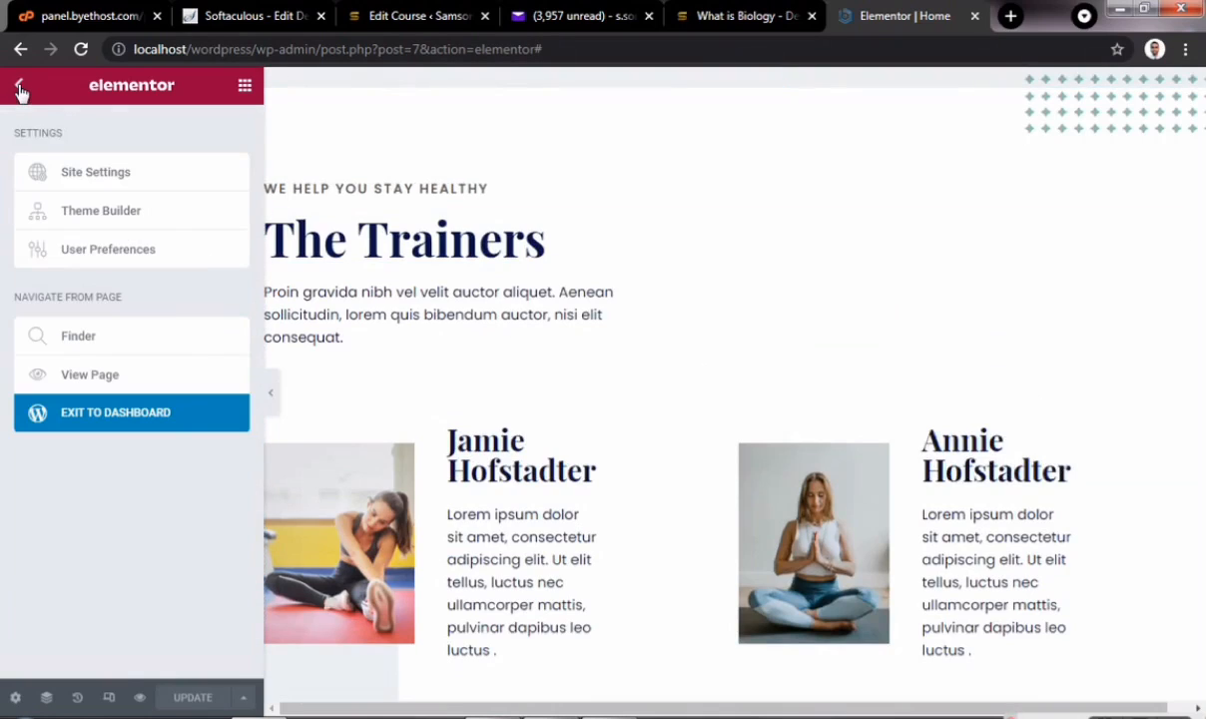
- Browse the Elements widget list and Globals, then Exit to Dashboard from Elementor's menu
click(20, 88)
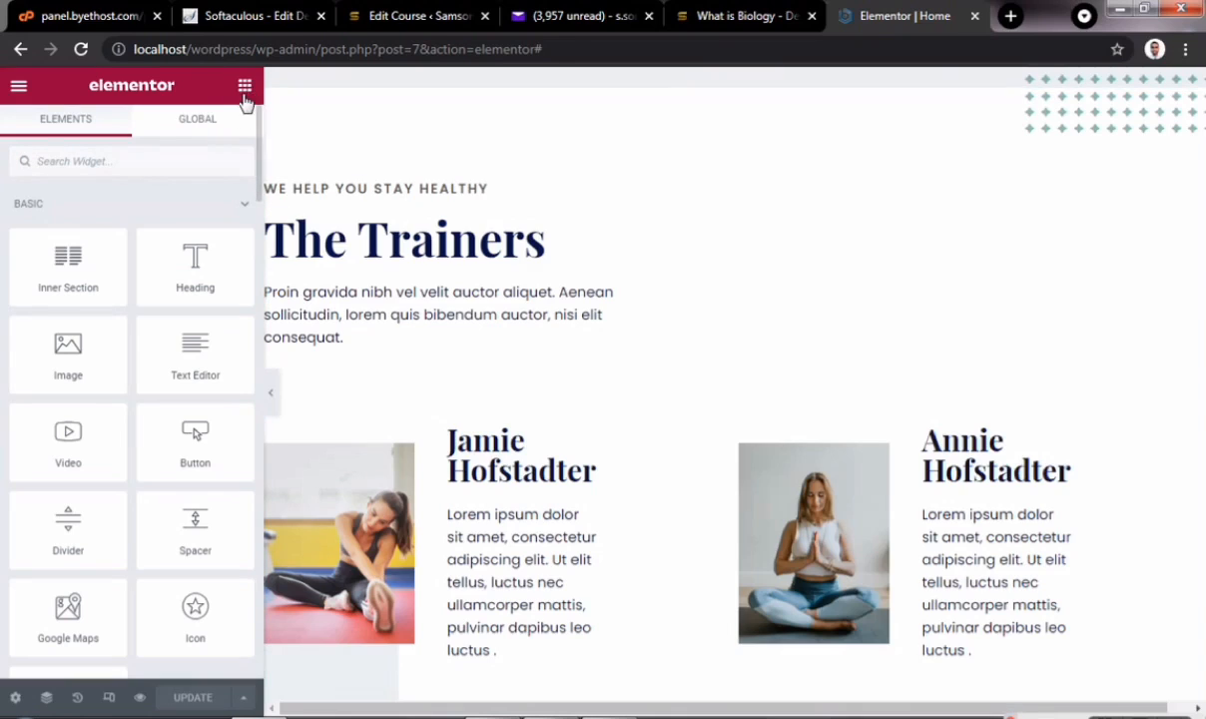
scroll(85, 484, down, 15)
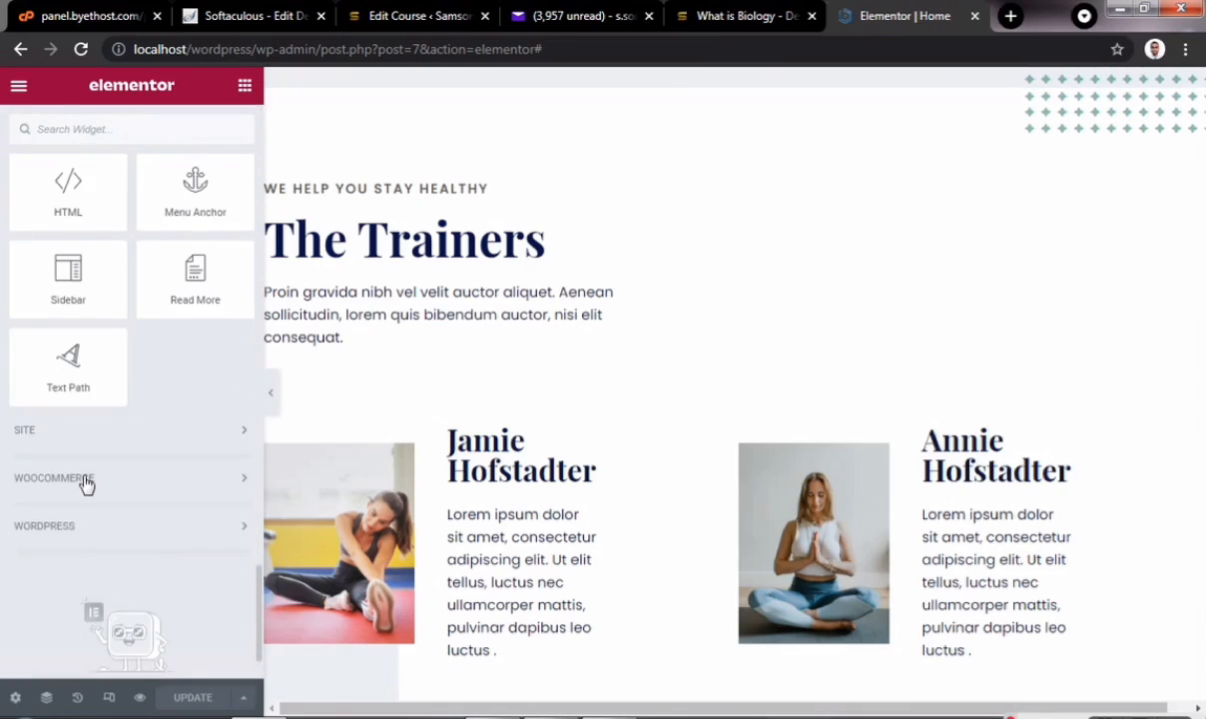
scroll(85, 484, up, 15)
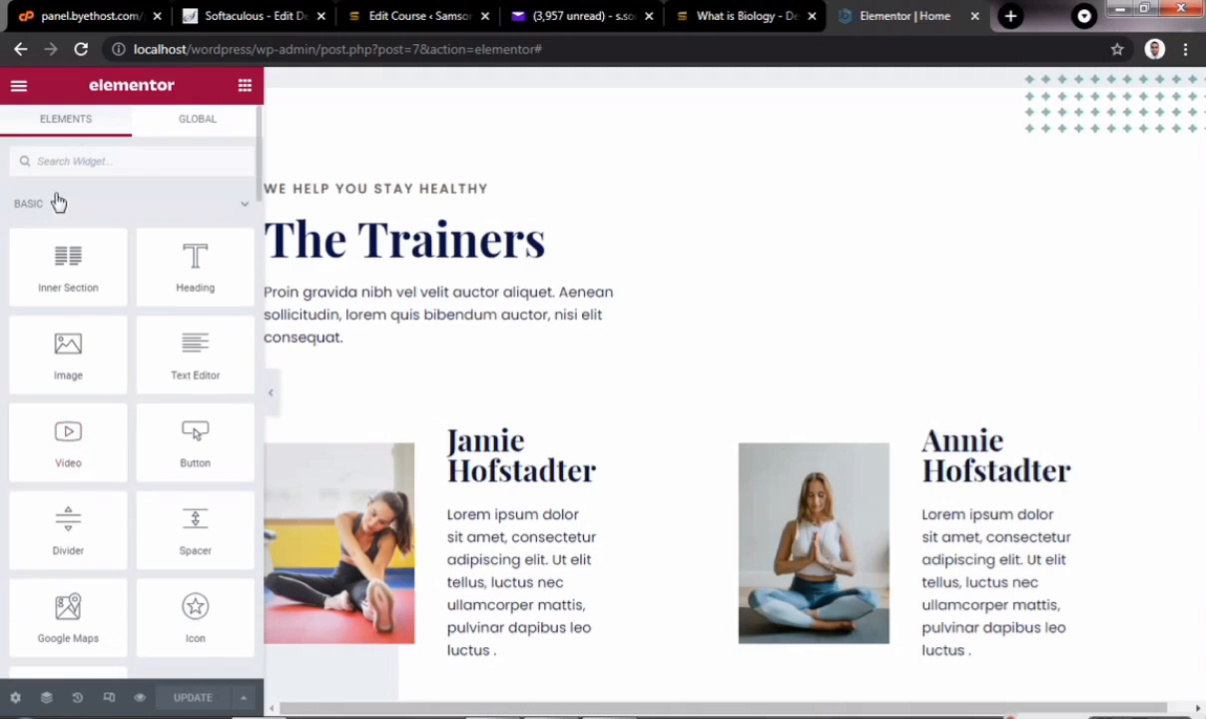
click(202, 117)
click(18, 86)
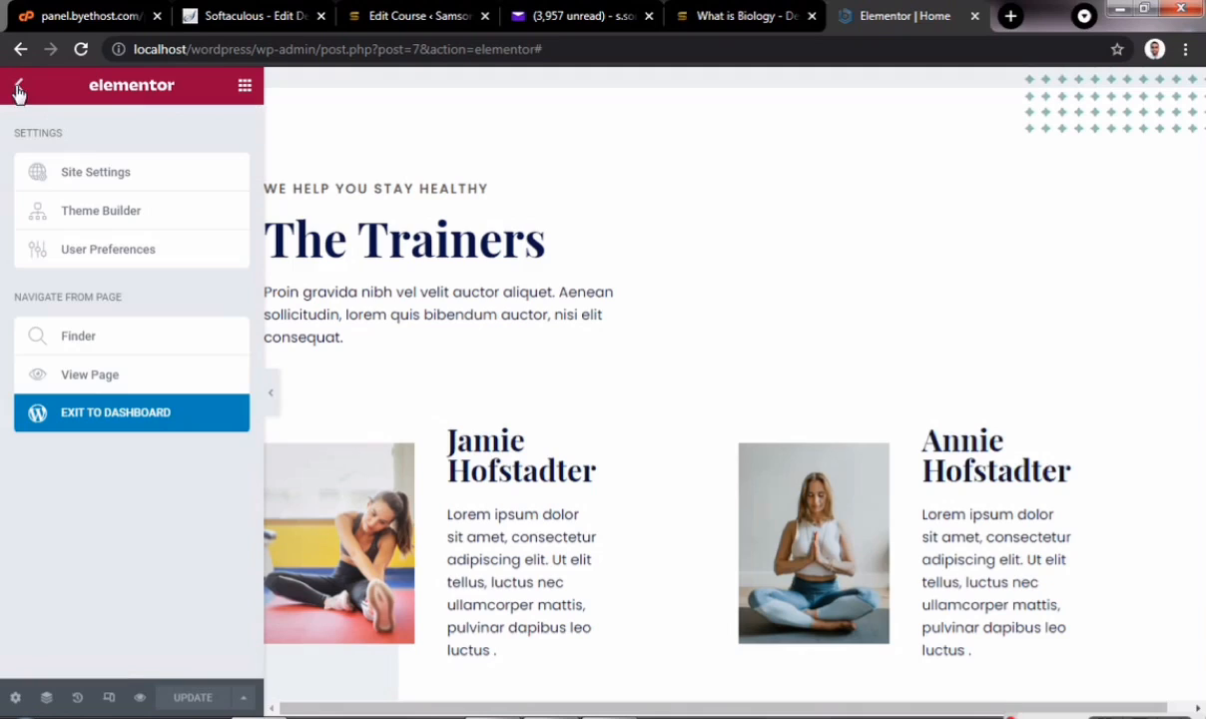
click(86, 419)
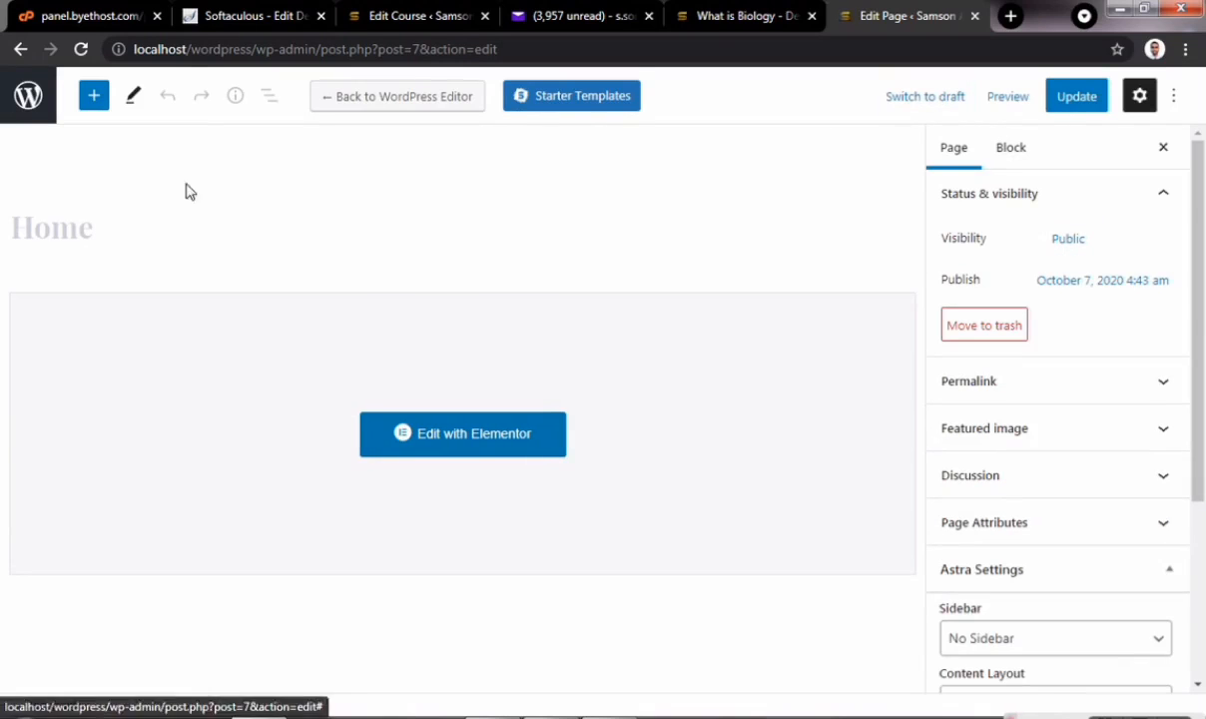
- Leave the editor, glance at the empty Posts list, and return to the four-page Pages list
click(28, 97)
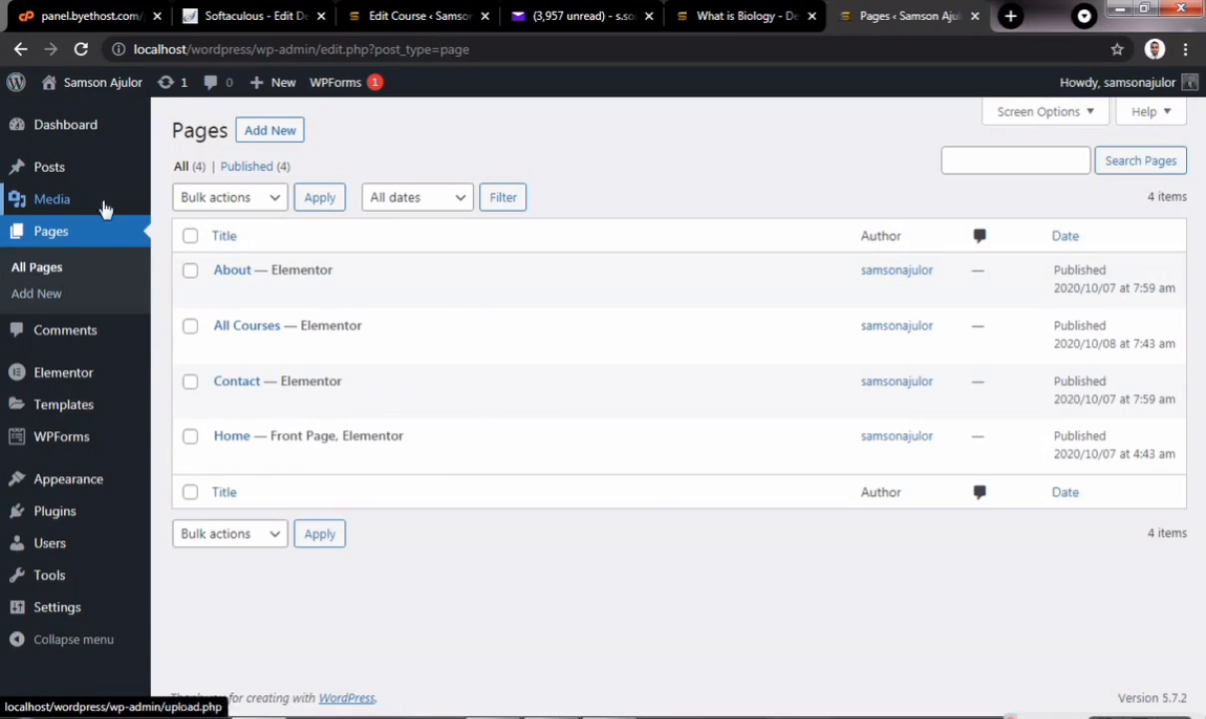
click(20, 171)
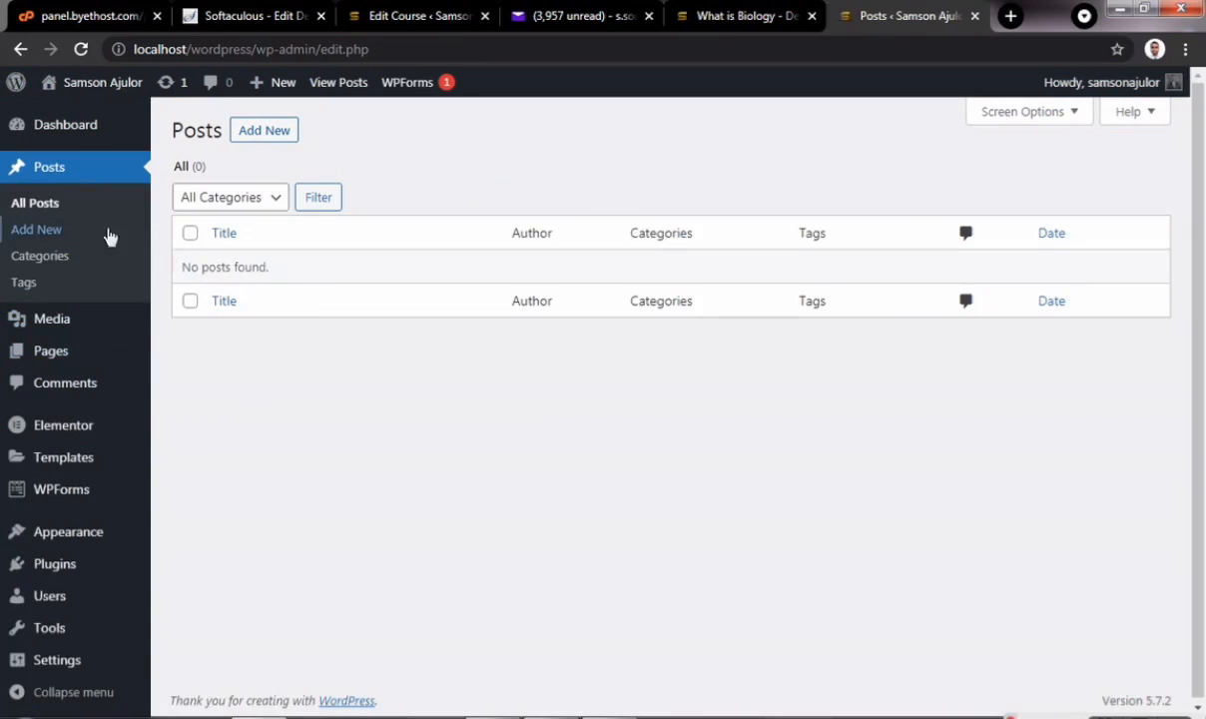
click(20, 354)
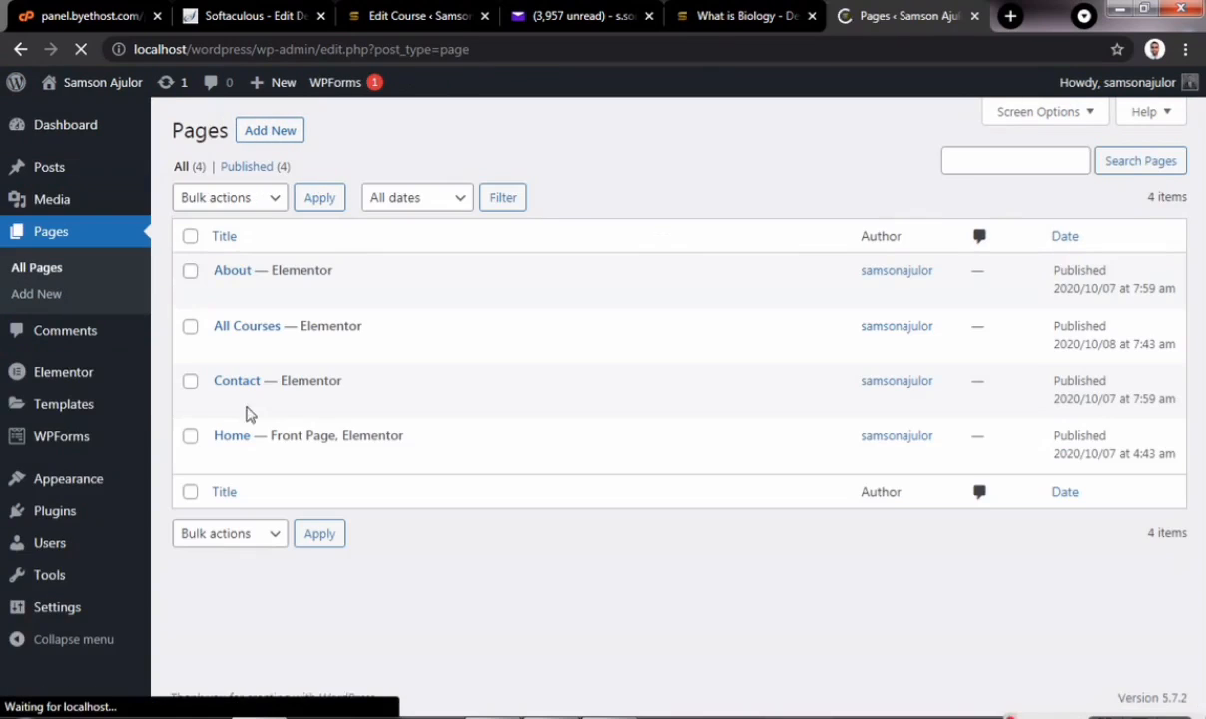